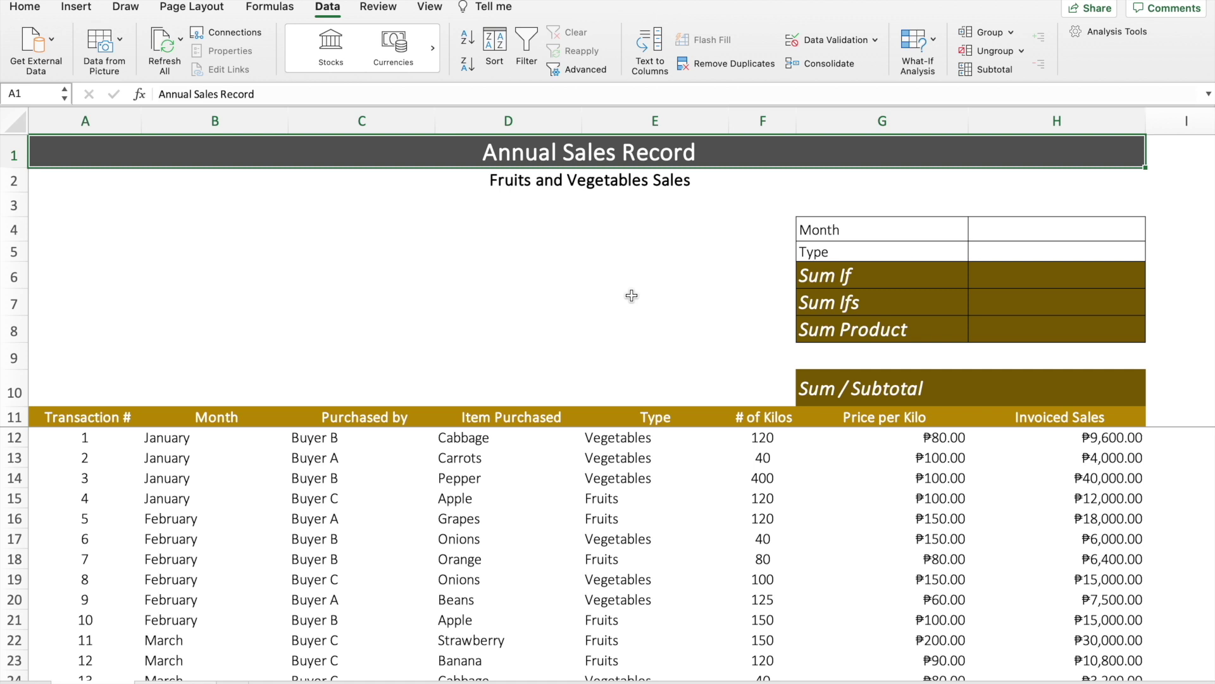
Enter a SUM formula in H10 that totals the Invoiced Sales range H12:H95
left_click(1036, 386)
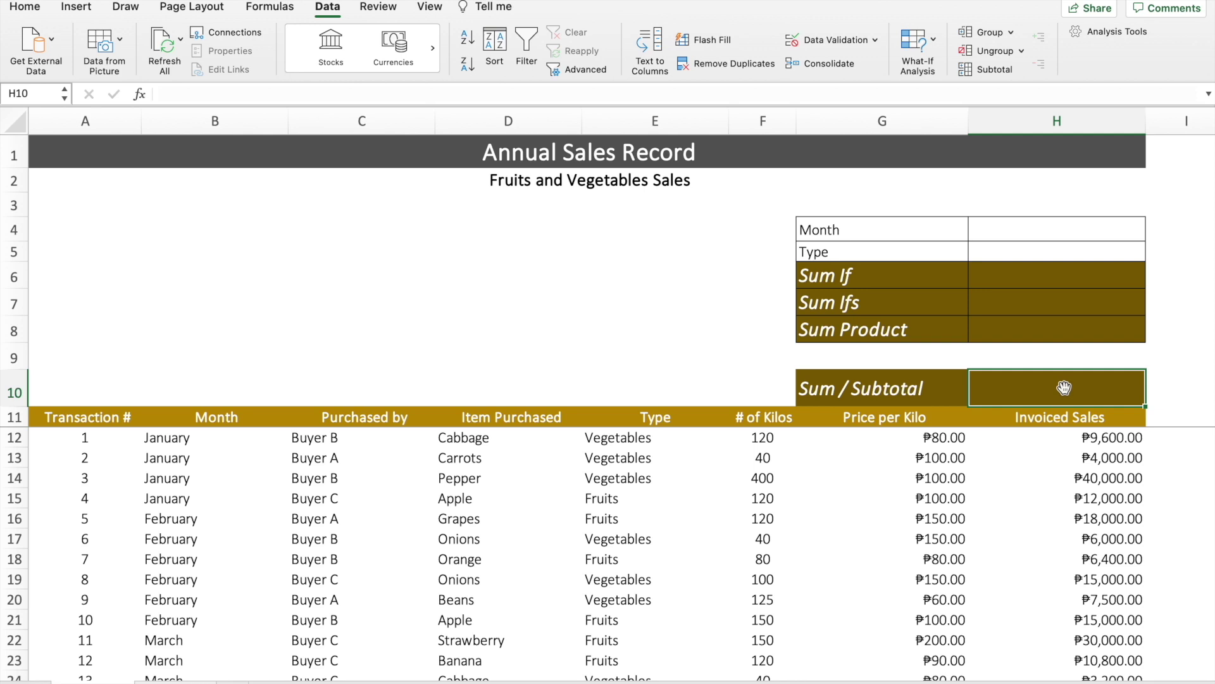
type("=sum")
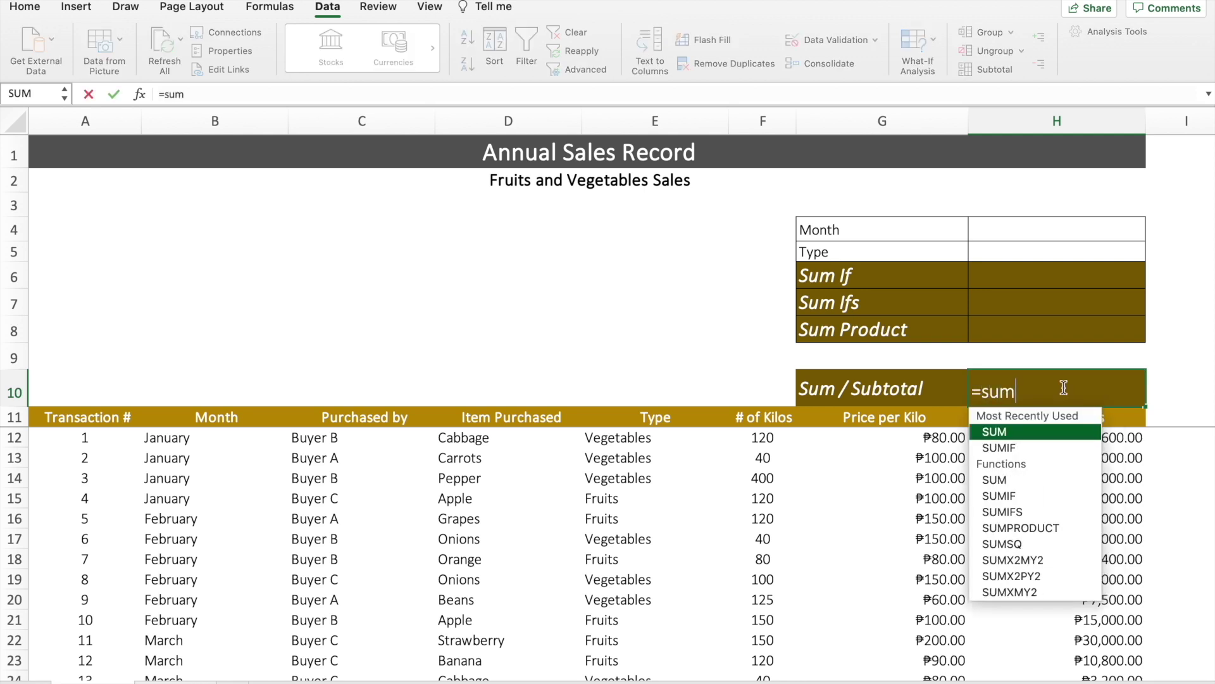
type("(")
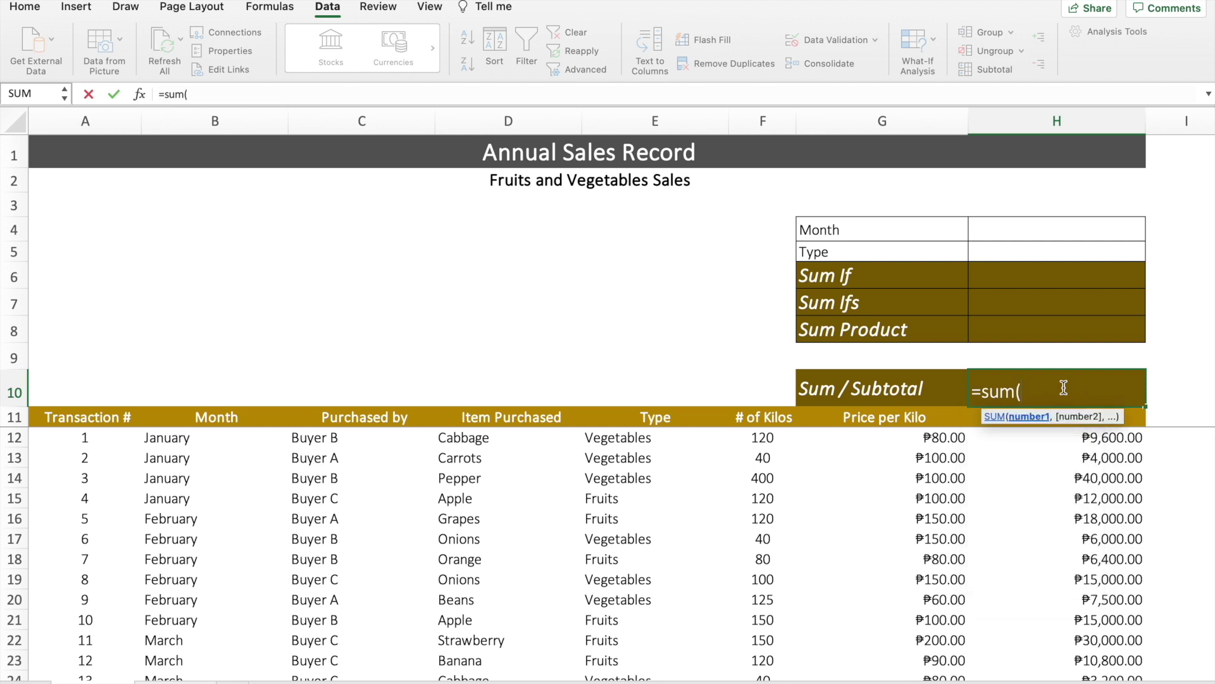
left_click(1068, 442)
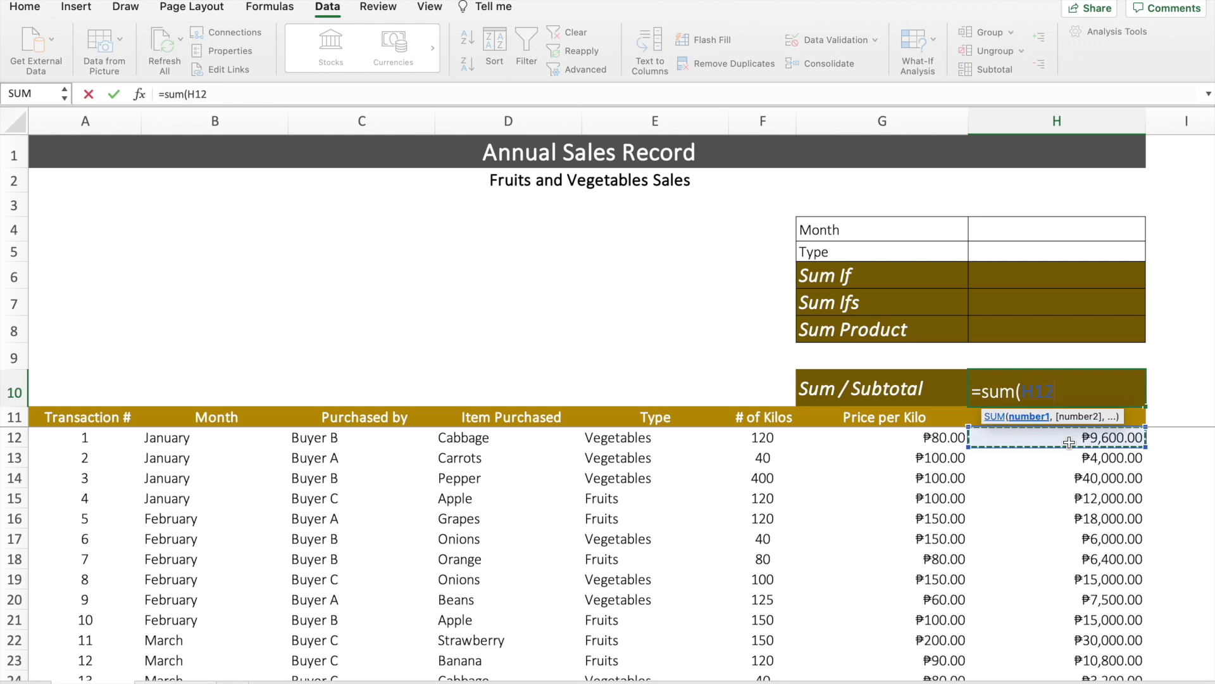
key("super+shift+Down")
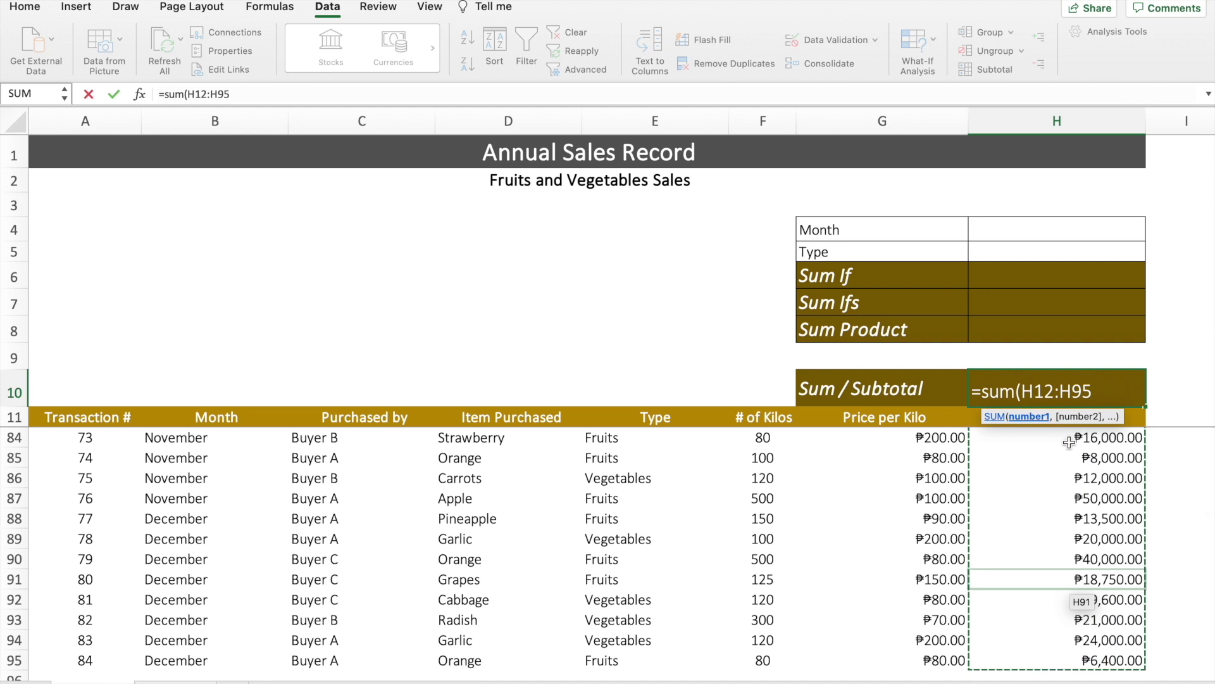
type(")")
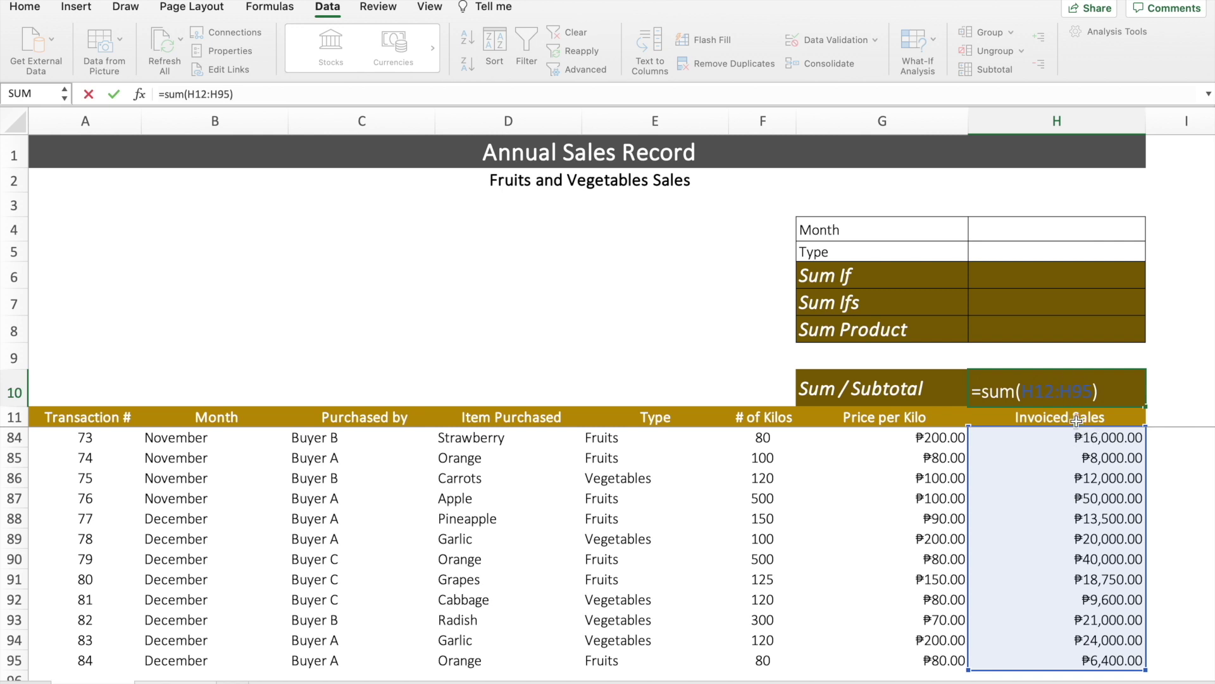
key("Return")
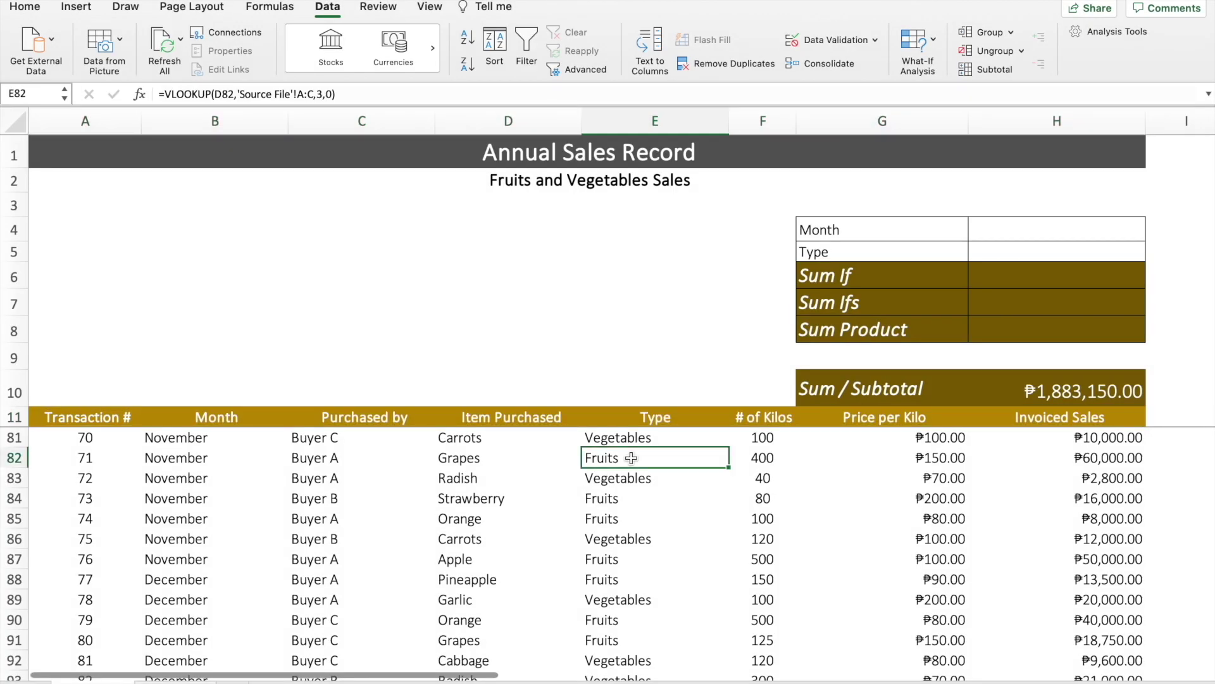
Add filters to the header row A11:H11 of the sales table
left_click(77, 418)
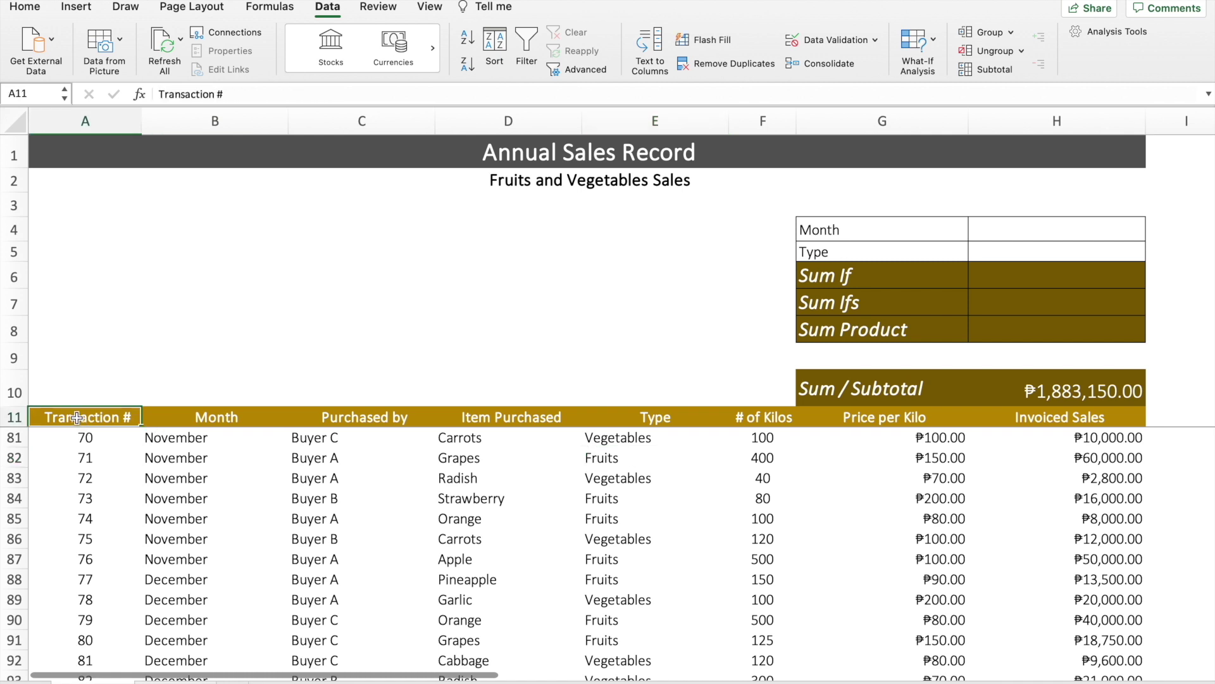
scroll(633, 485, "up", 15)
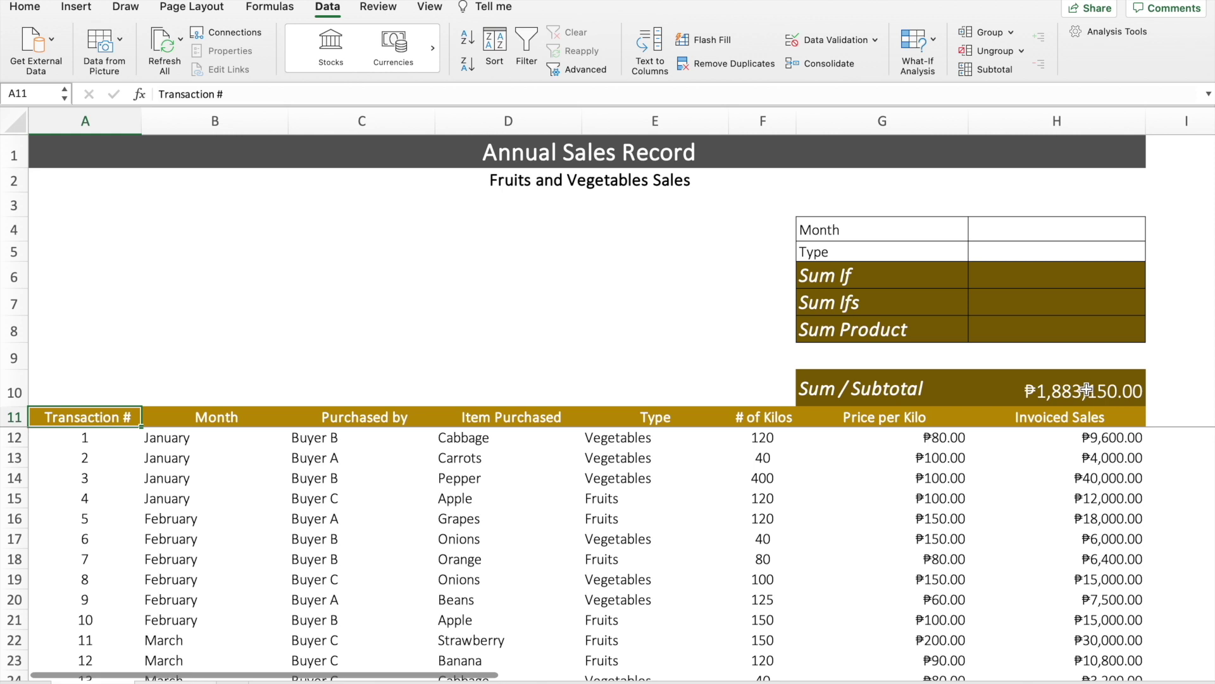
left_click(105, 460)
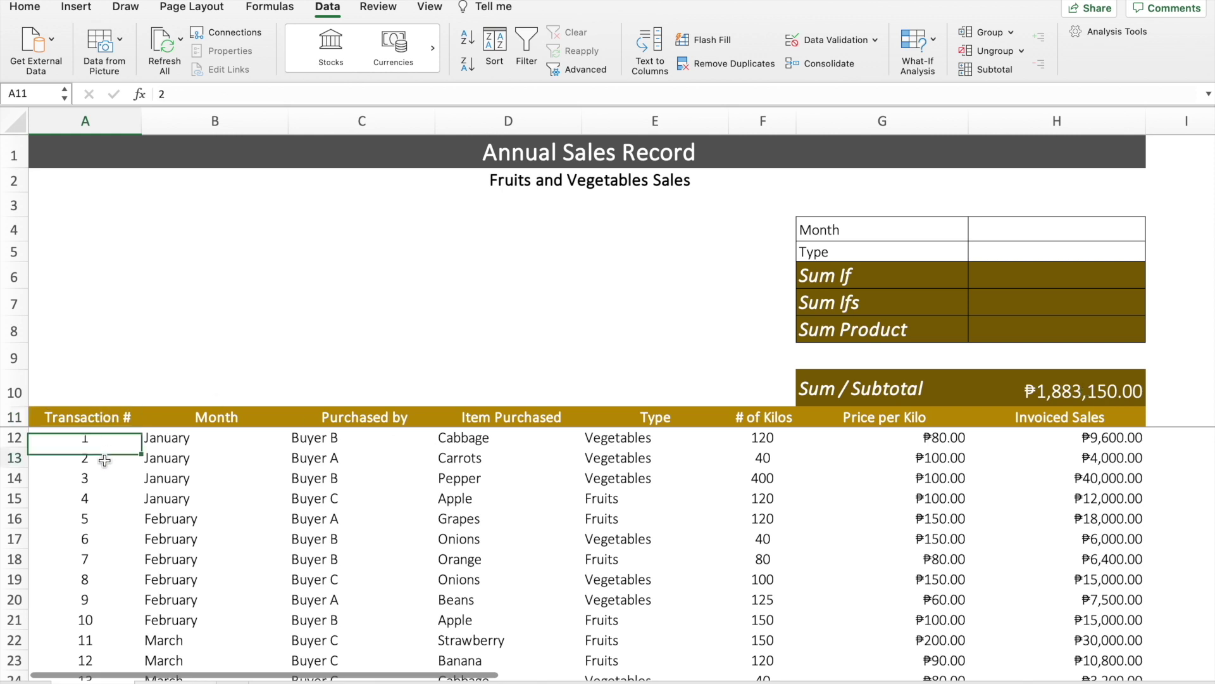
left_click(105, 416)
key("ctrl+shift+Right")
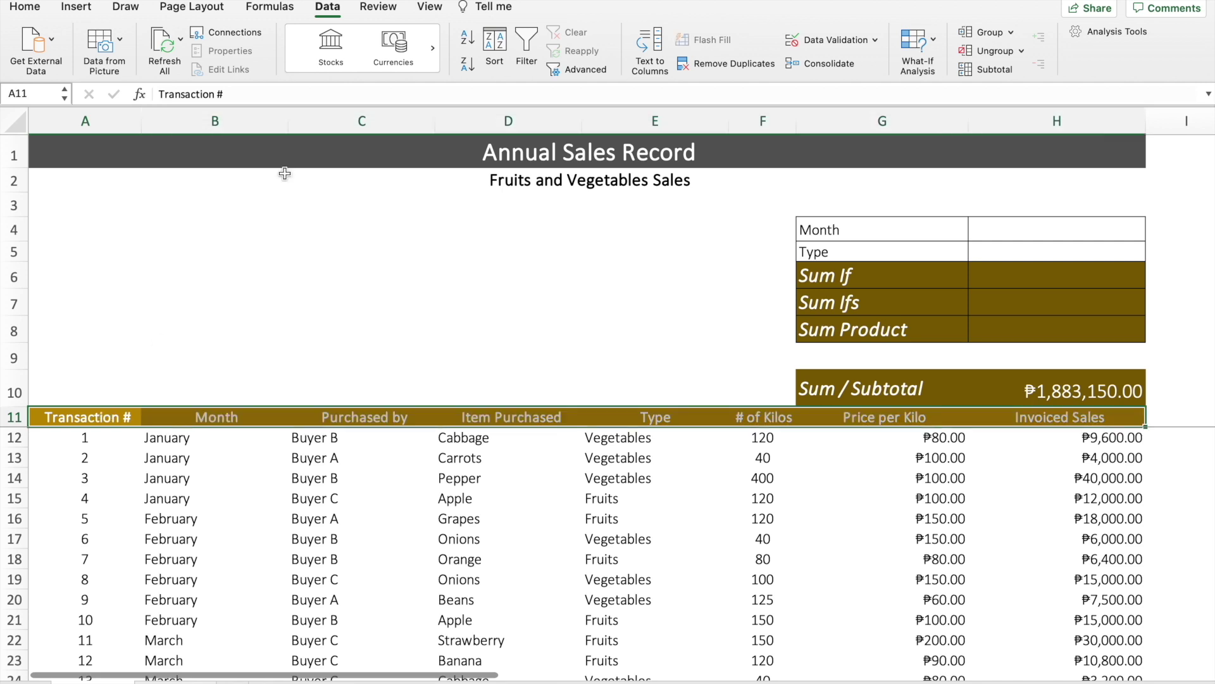
left_click(323, 10)
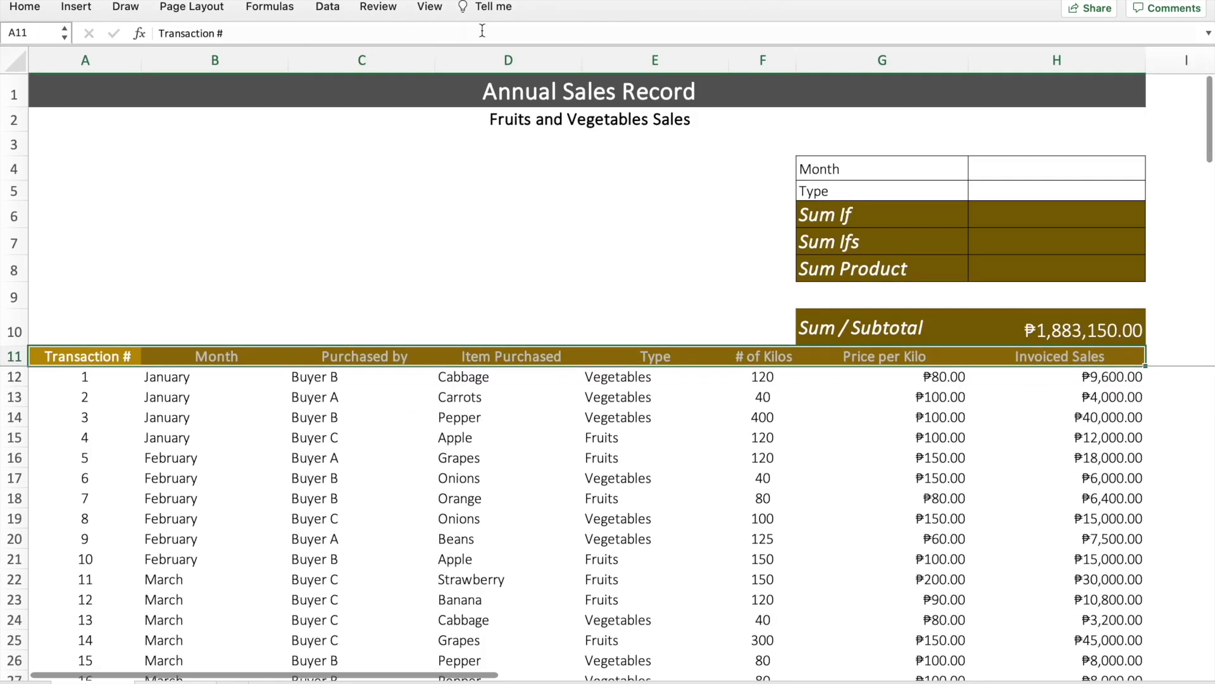
left_click(323, 10)
left_click(528, 57)
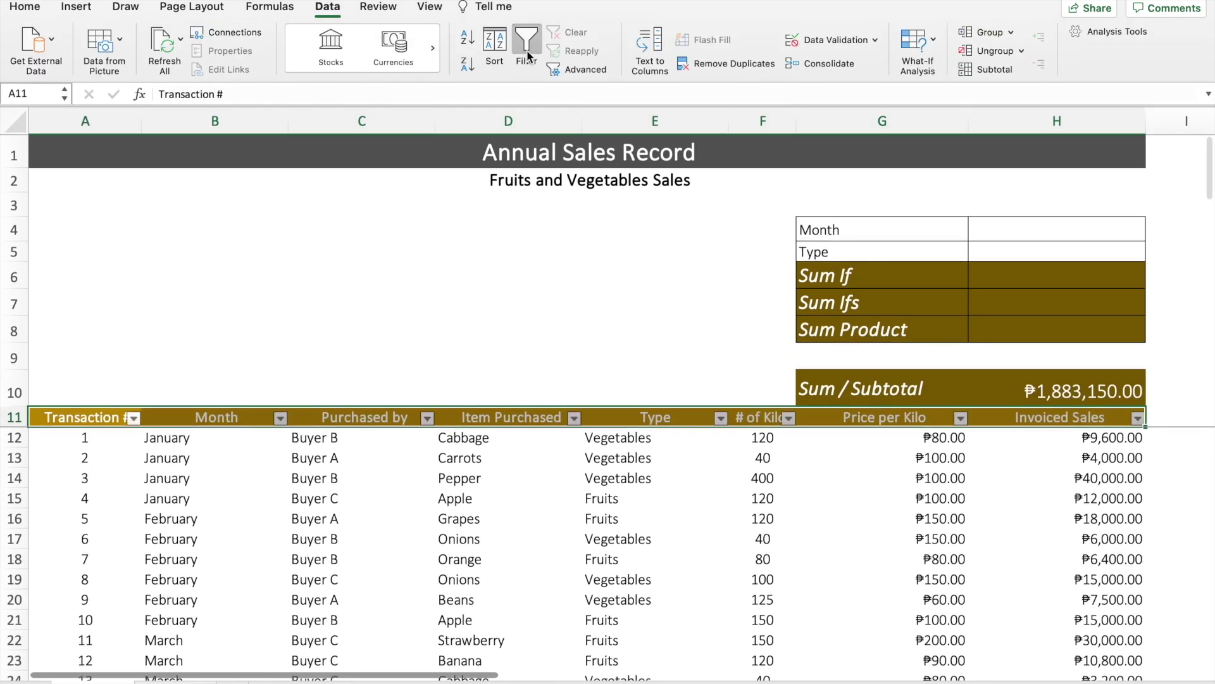
left_click(561, 272)
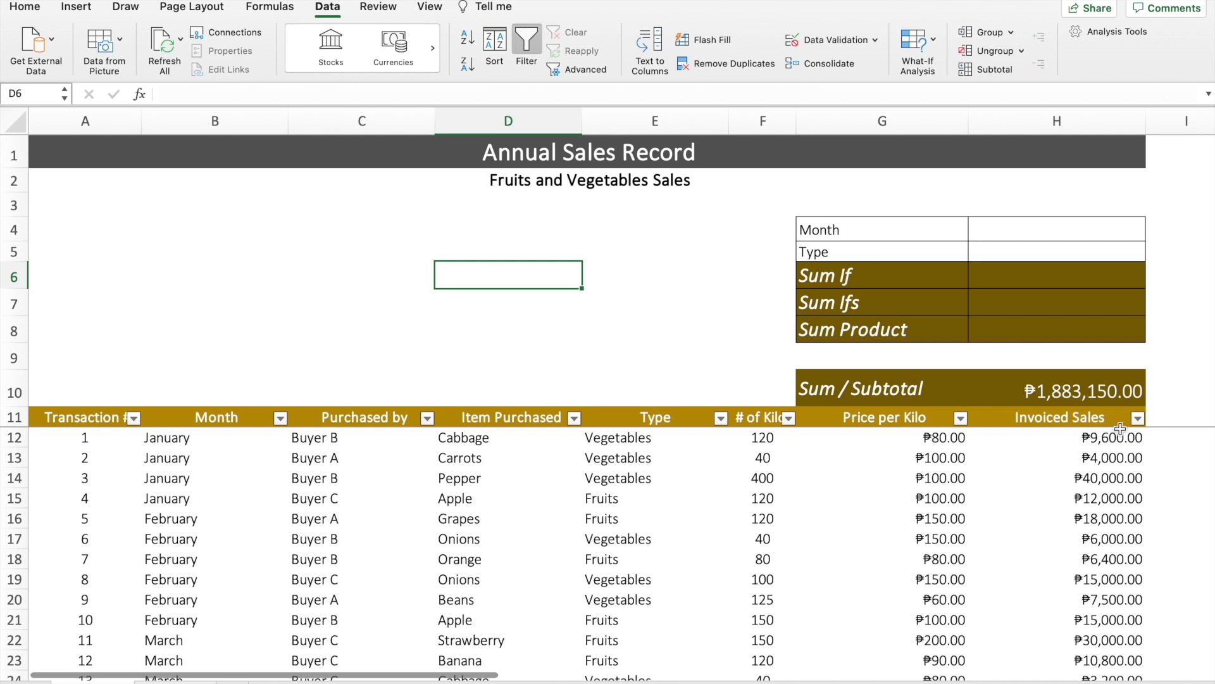
Filter the Month column to show only January
left_click(281, 418)
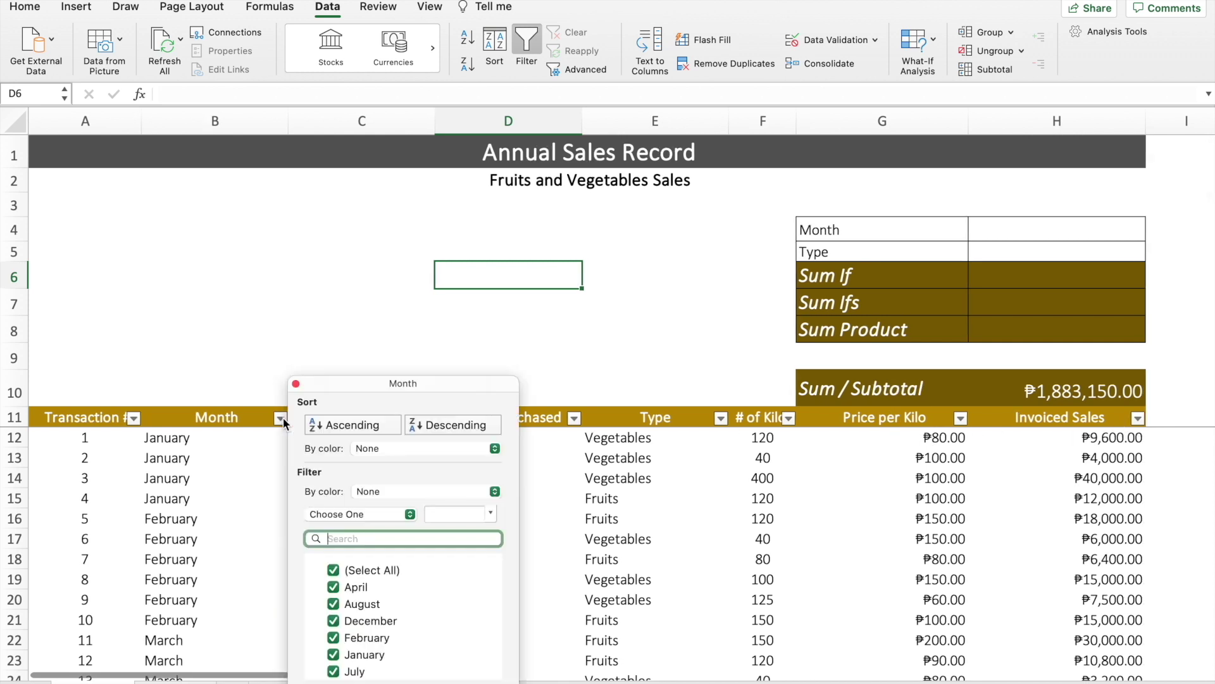
left_click(333, 571)
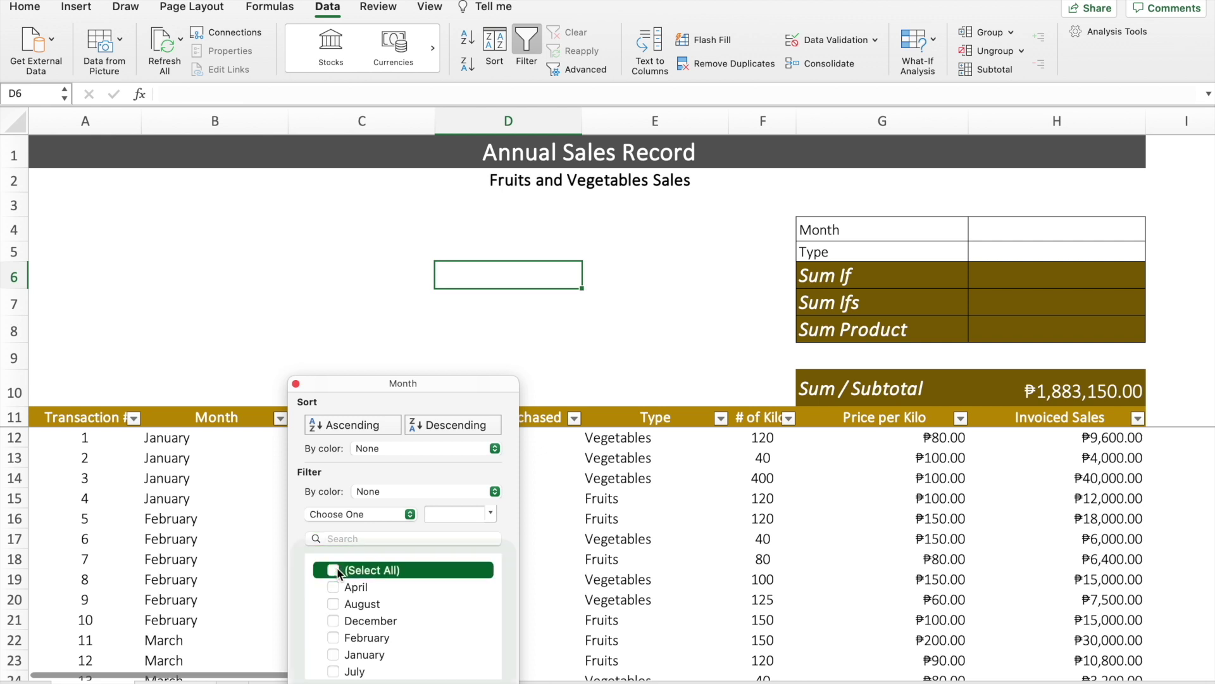
left_click(338, 655)
left_click(665, 548)
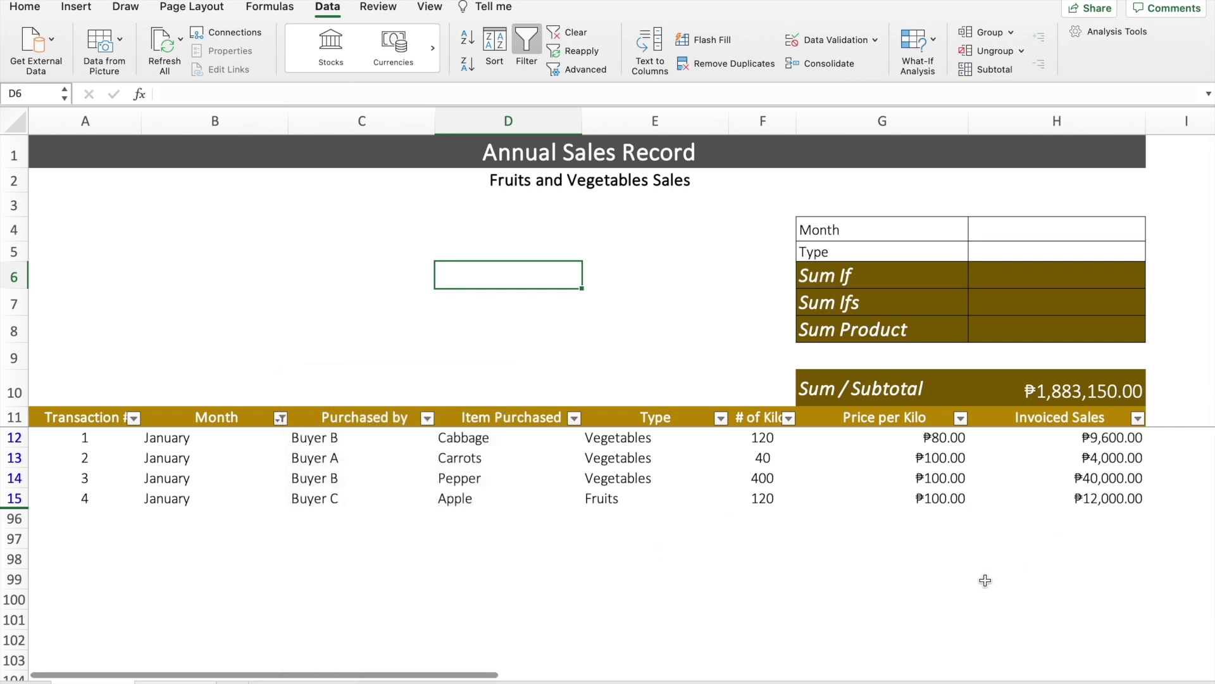
Select the January invoiced sales in H12:H15 to examine the filtered amounts against the total in H10
left_click(1095, 438)
key("shift+Down")
key("shift+Down")
key("shift+Down")
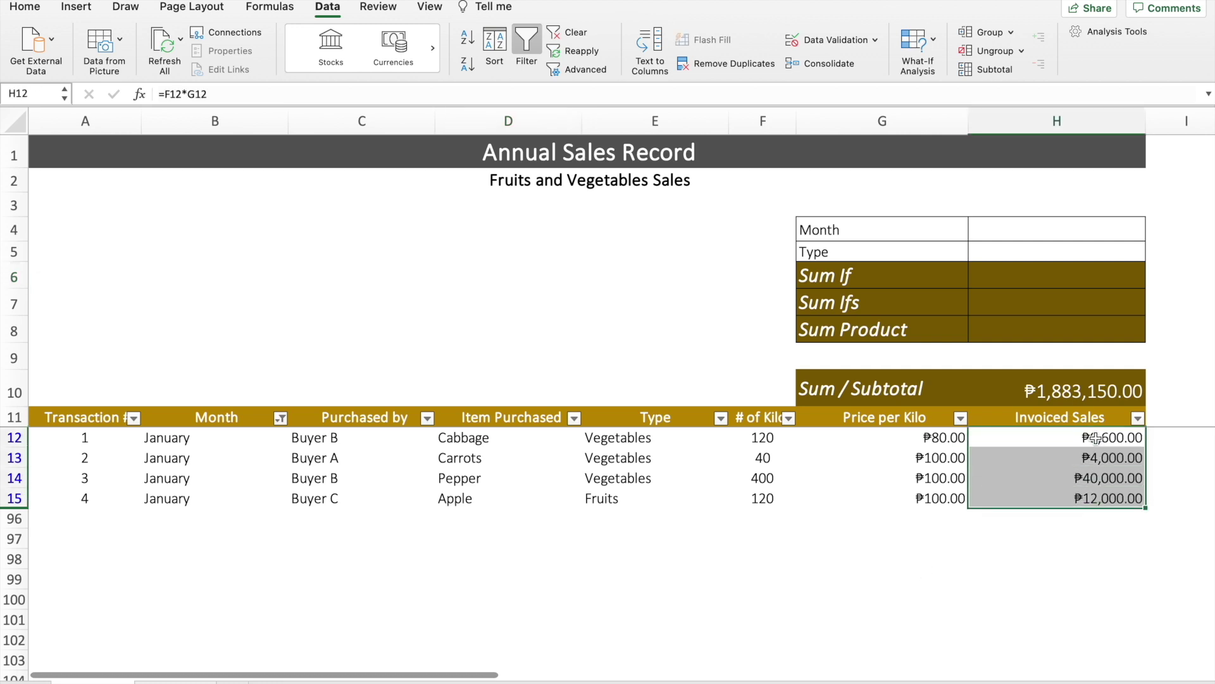
left_click(1067, 536)
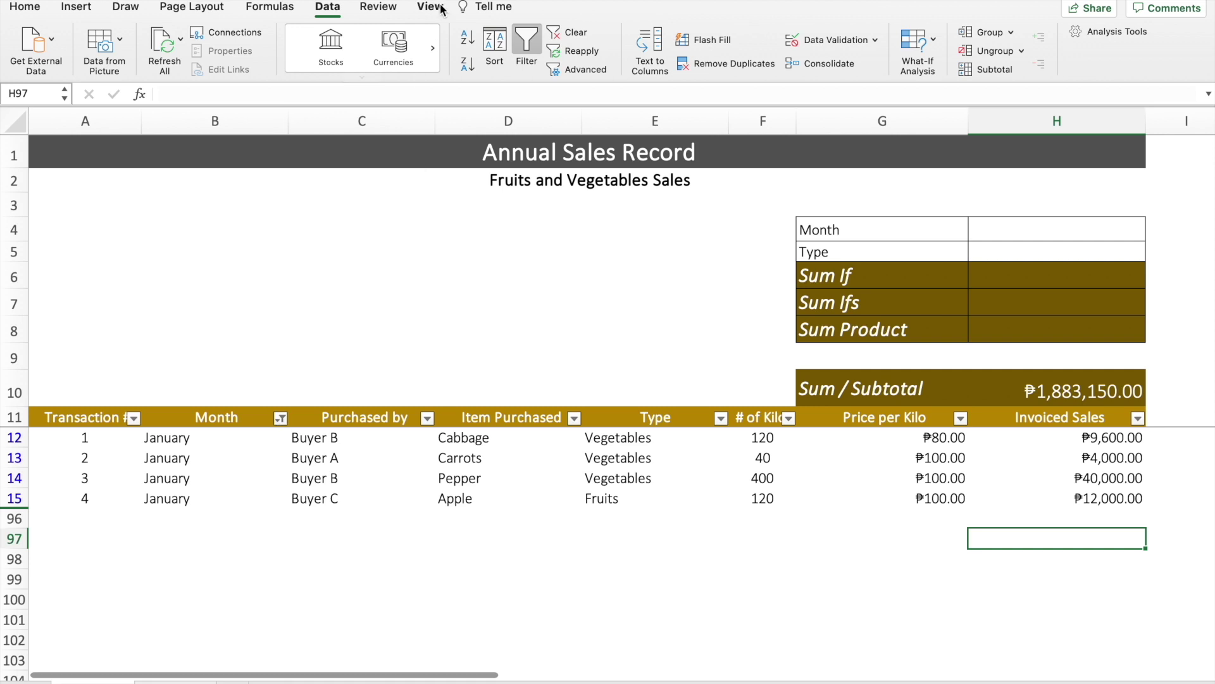
left_click(508, 558)
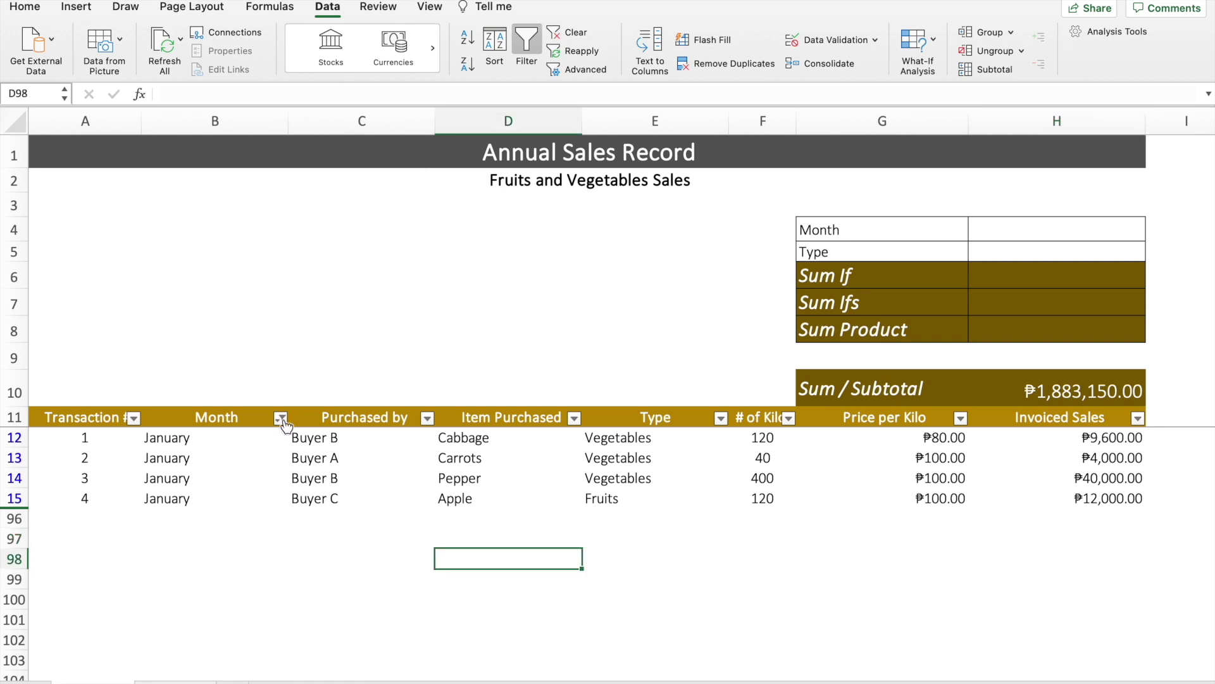
Show all months again in the Month column filter
left_click(280, 418)
left_click(333, 567)
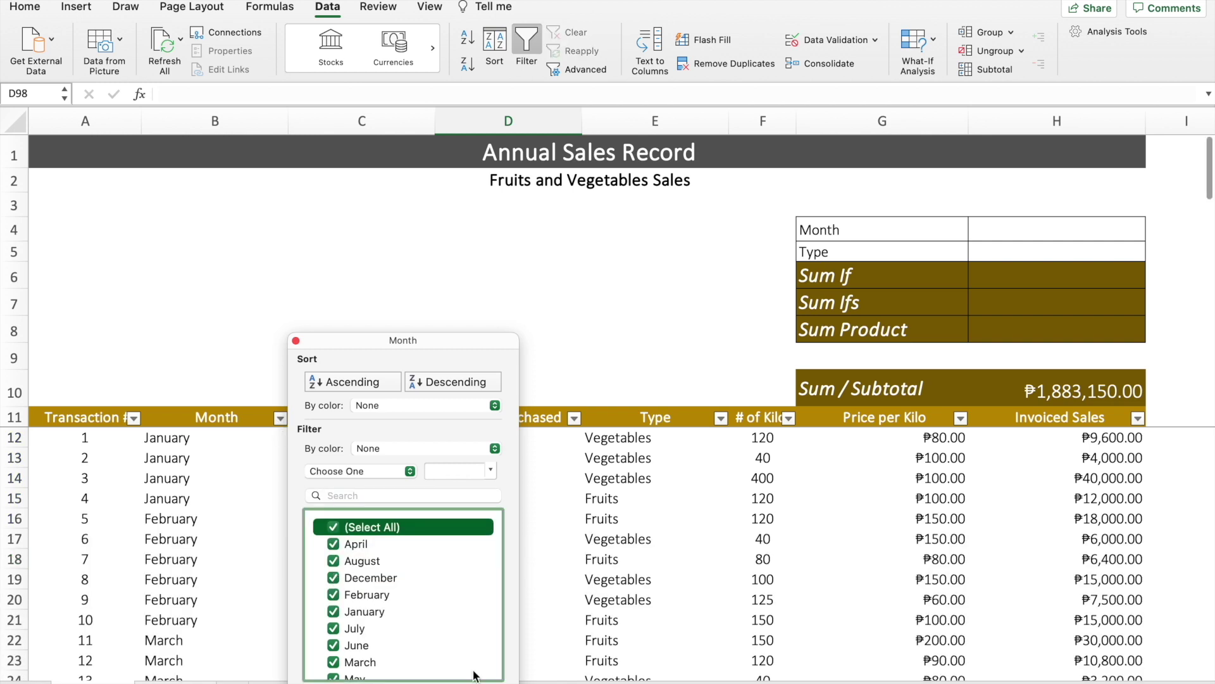
key("Escape")
Replace the formula in H10 with a SUM of only the January invoiced sales, H12:H15
left_click(1088, 395)
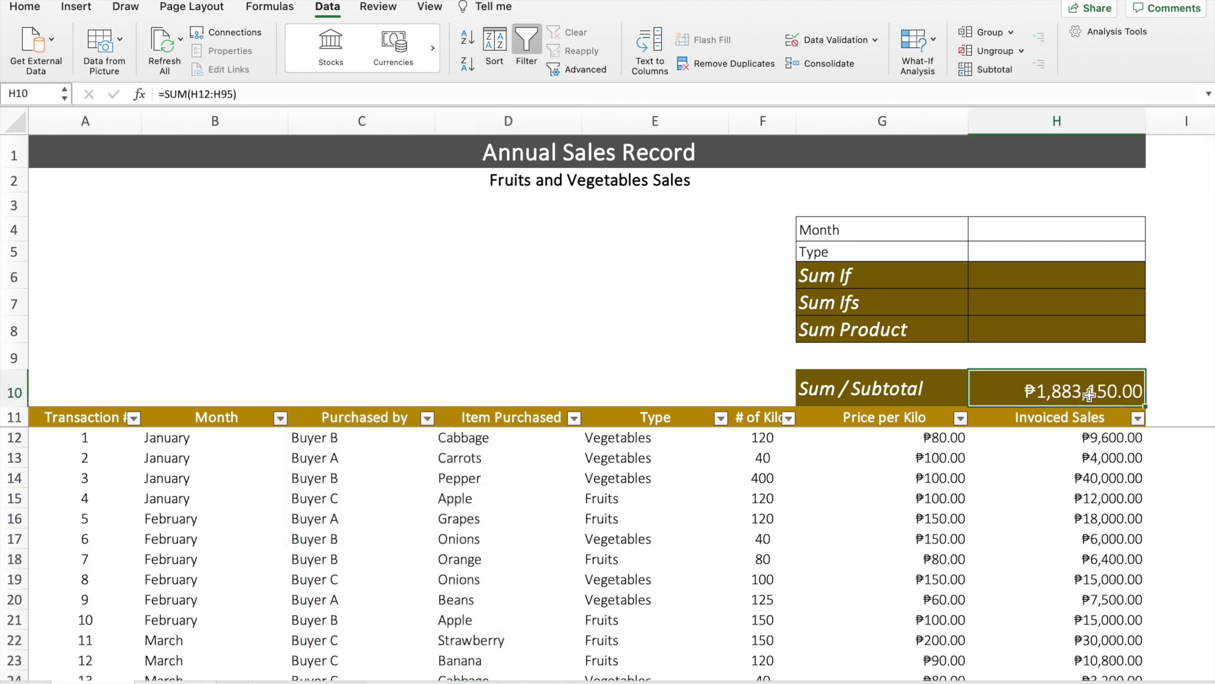
type("=sum(")
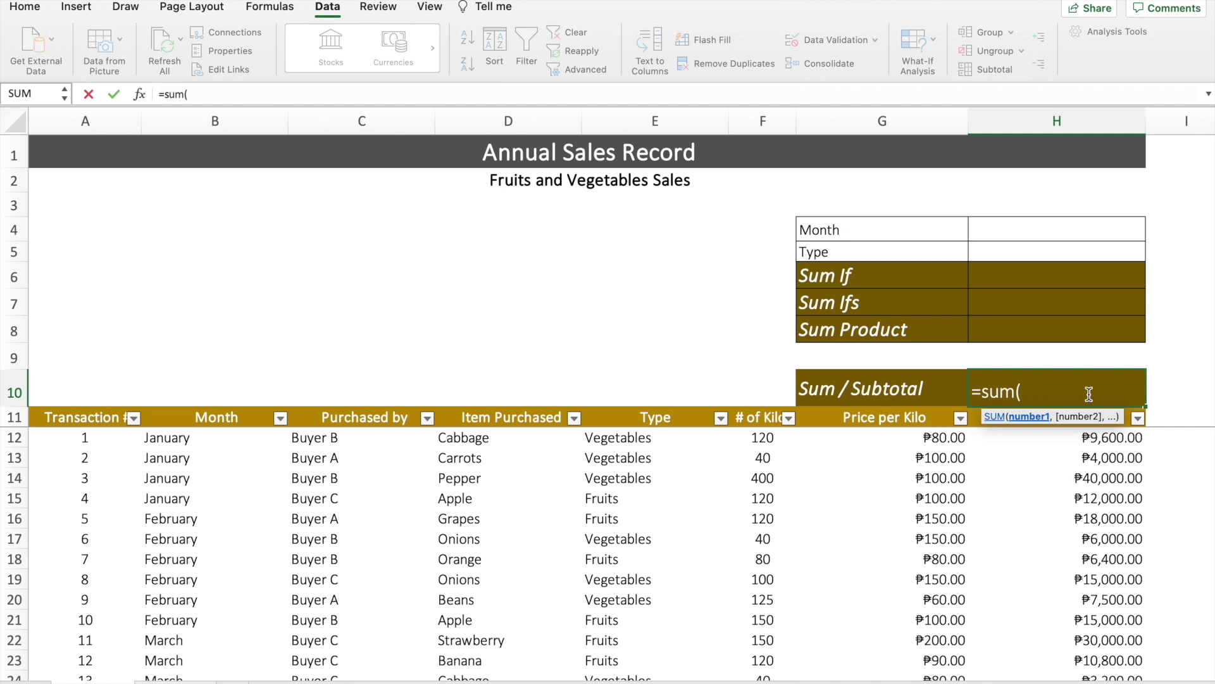
key("Down")
key("Down")
key("shift+Down")
key("shift+Down")
key("shift+Down")
key("shift+Left")
key("shift+Left")
key("shift+Left")
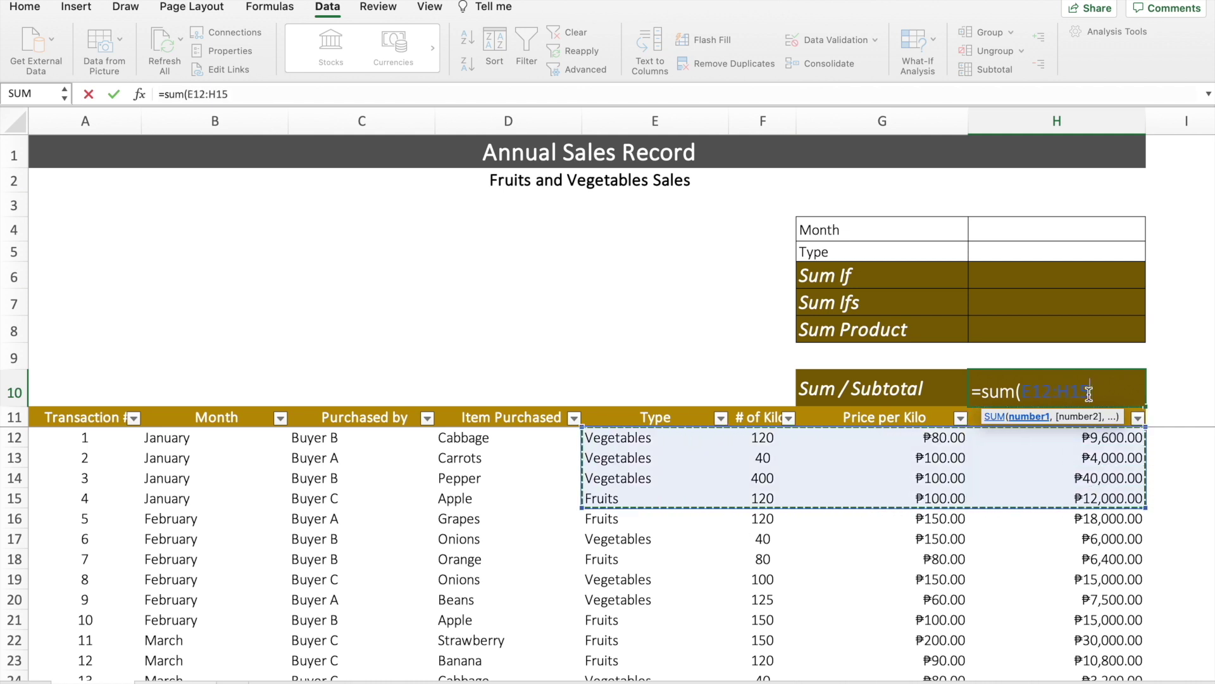
key("shift+Left")
key("shift+Left")
key("shift+Left")
key("shift+Left")
key("shift+Right")
key("shift+Right")
key("shift+Right")
key("shift+Right")
key("shift+Right")
key("shift+Right")
key("shift+Right")
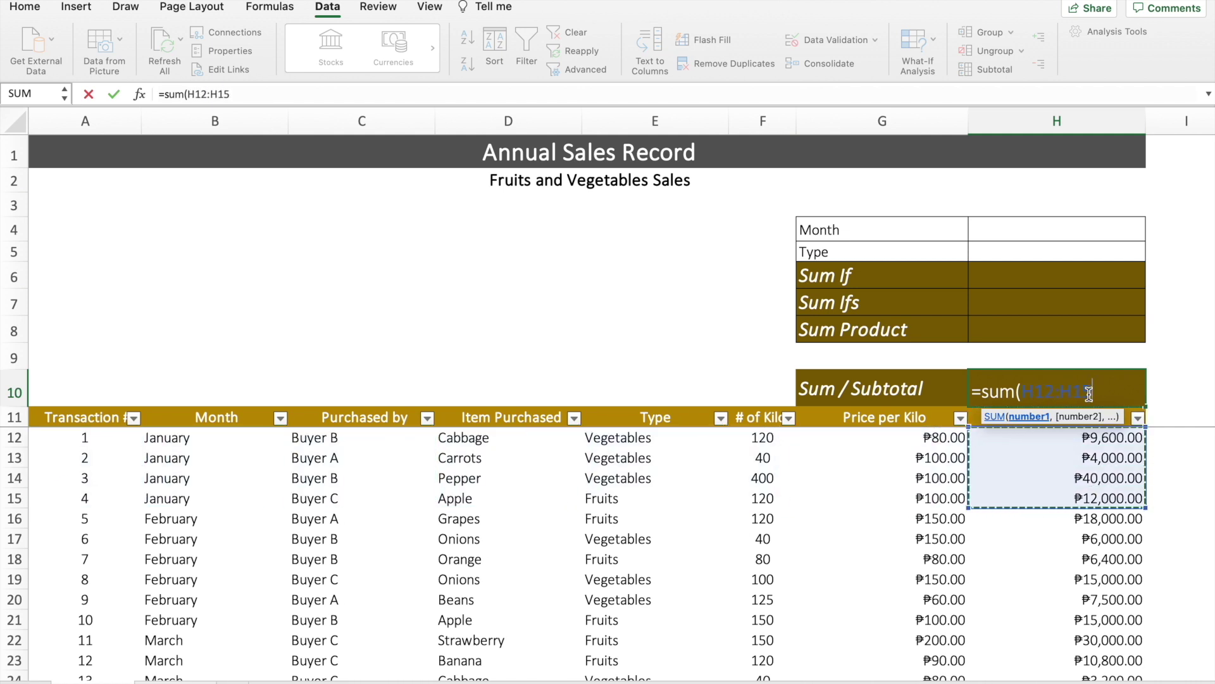
type(")")
key("Return")
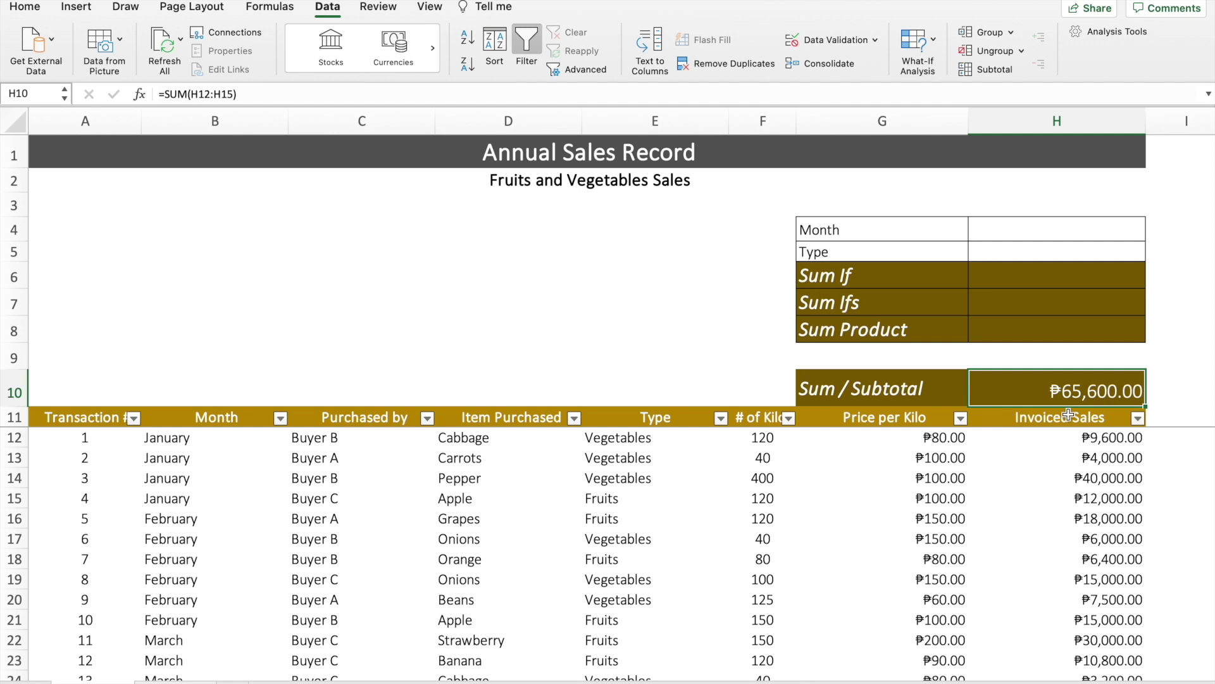
Replace the formula in H10 with =SUBTOTAL(9,H12:H95), using function 9 - SUM over the Invoiced Sales column
type("=")
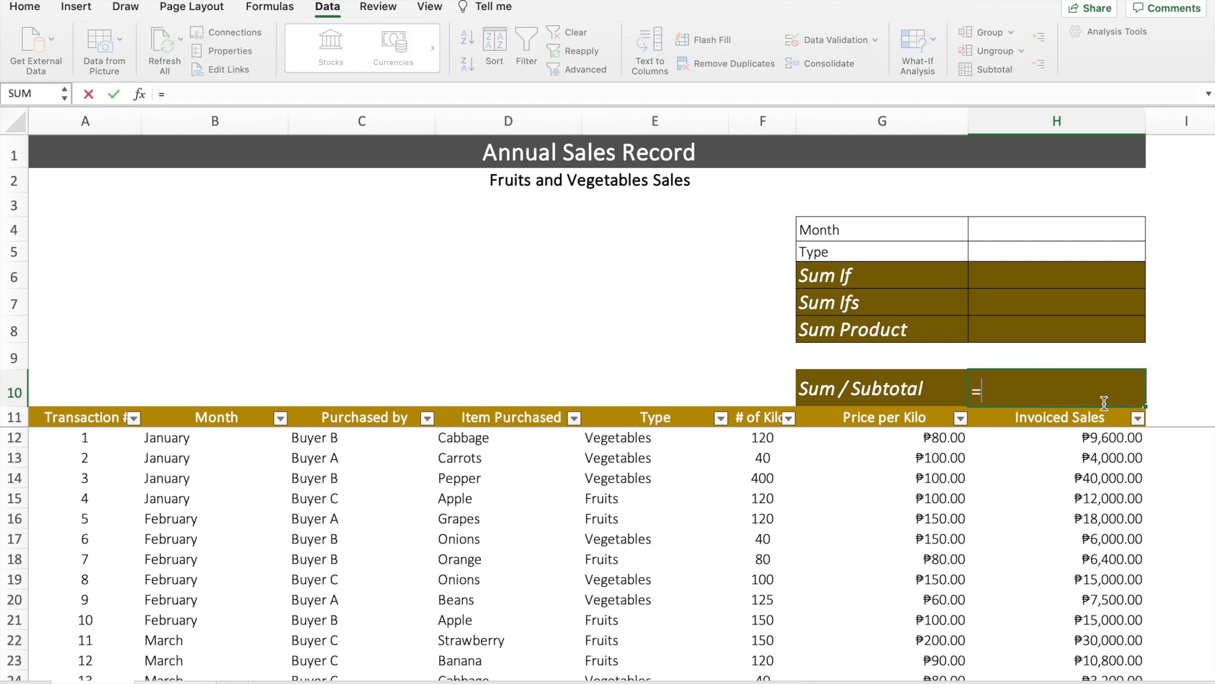
type("subtotal(")
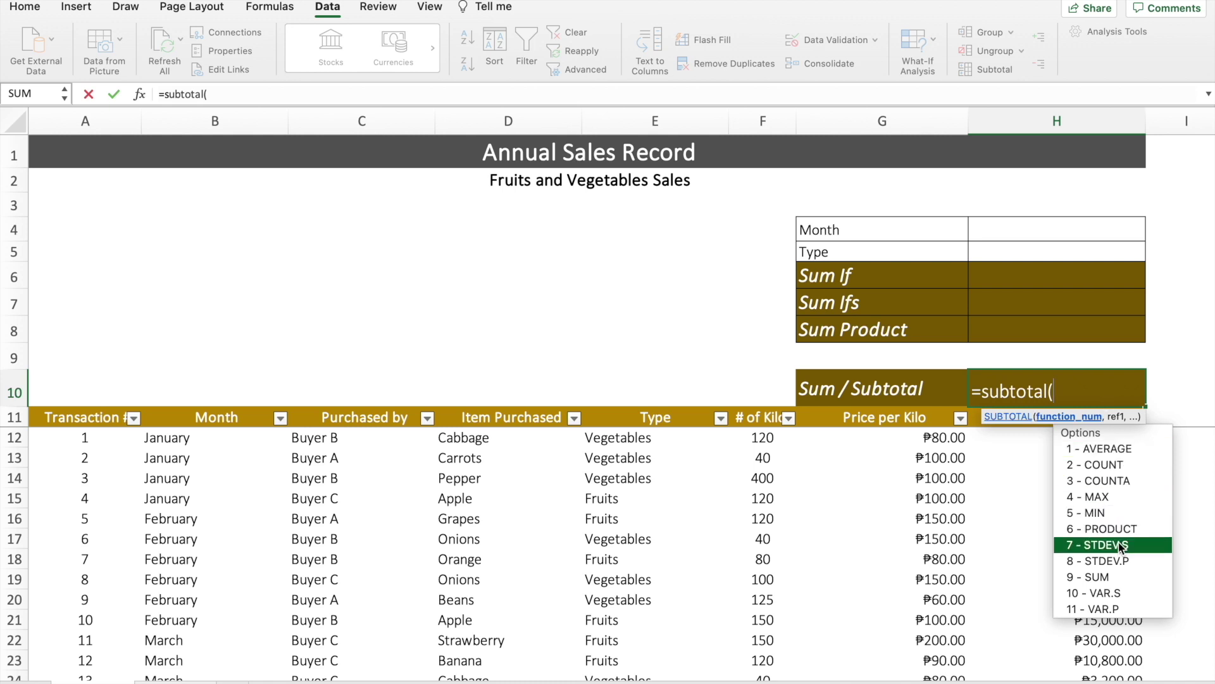
double_click(1118, 576)
type(",")
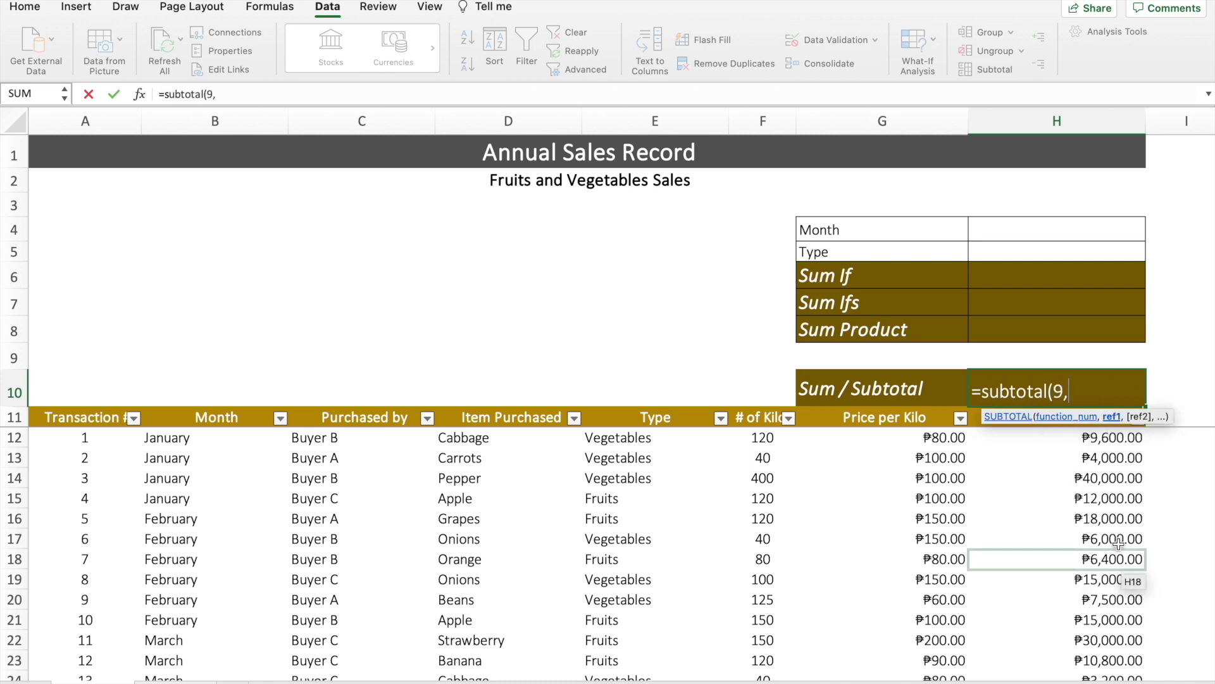
left_click(1113, 446)
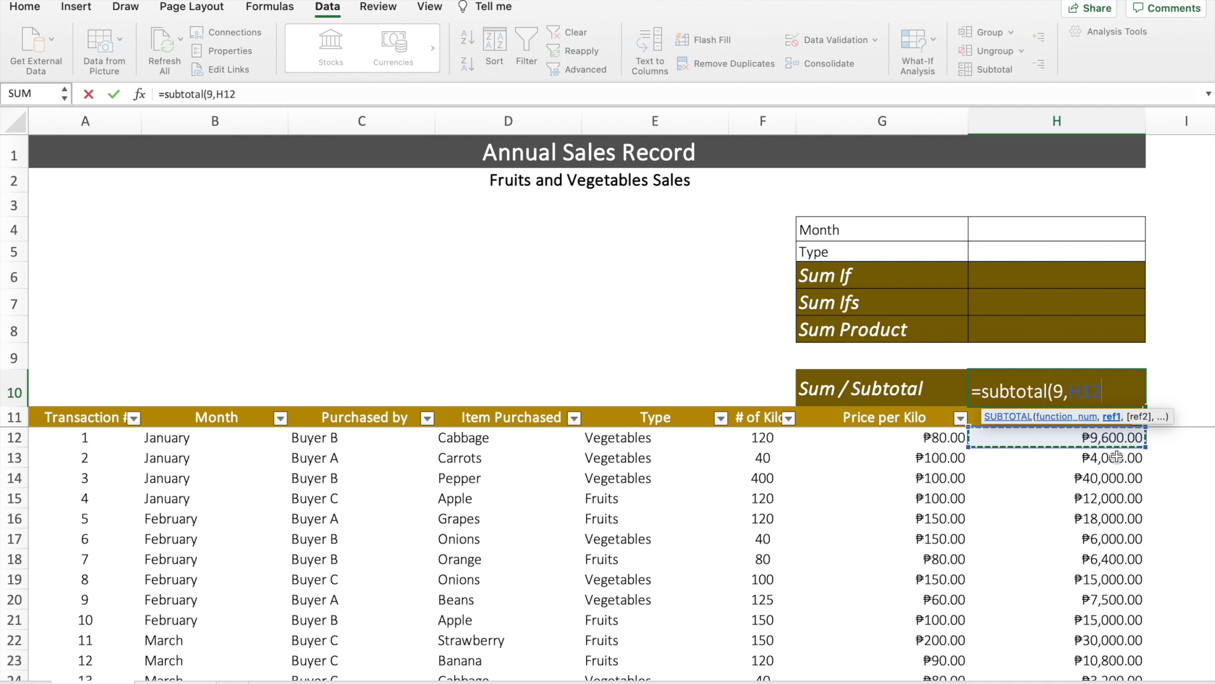
key("ctrl+shift+Down")
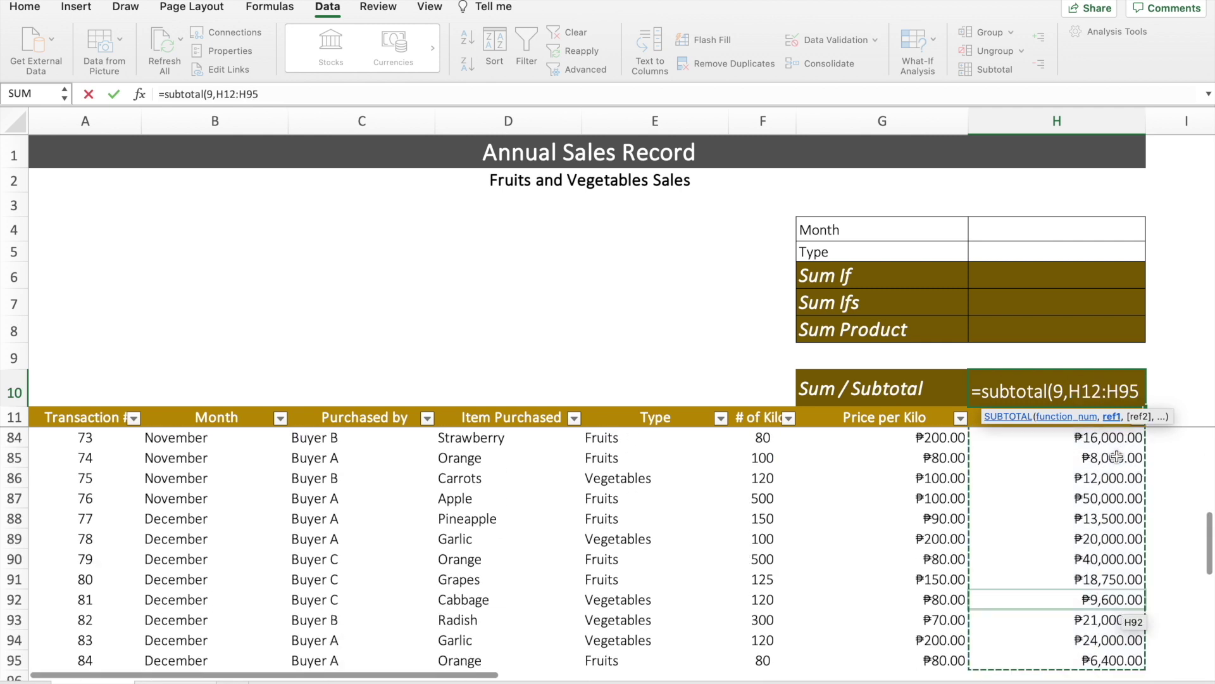
type(")")
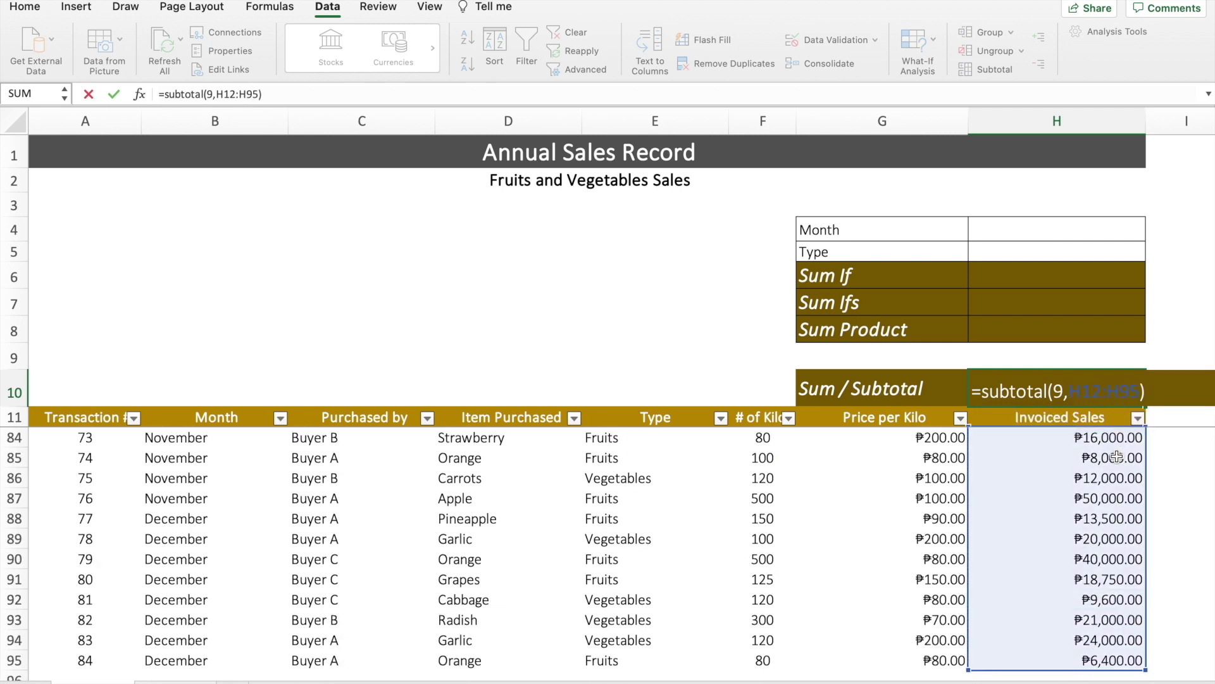
key("Return")
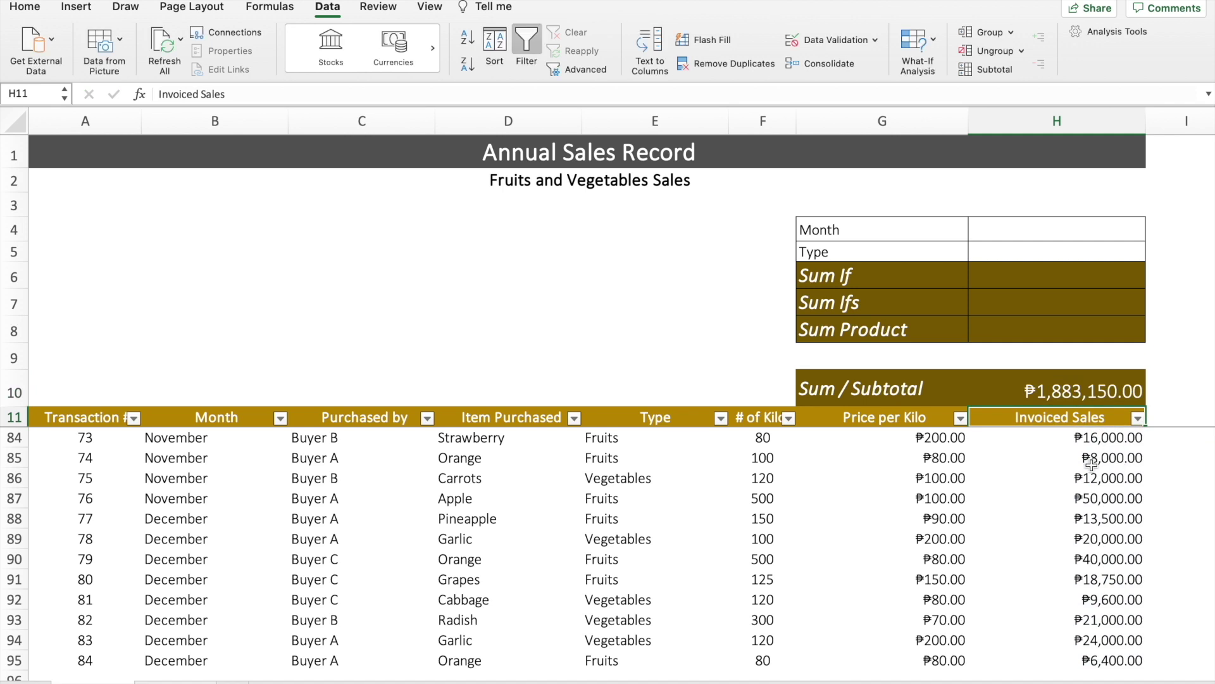
scroll(1101, 465, "up", 15)
scroll(1091, 470, "up", 1)
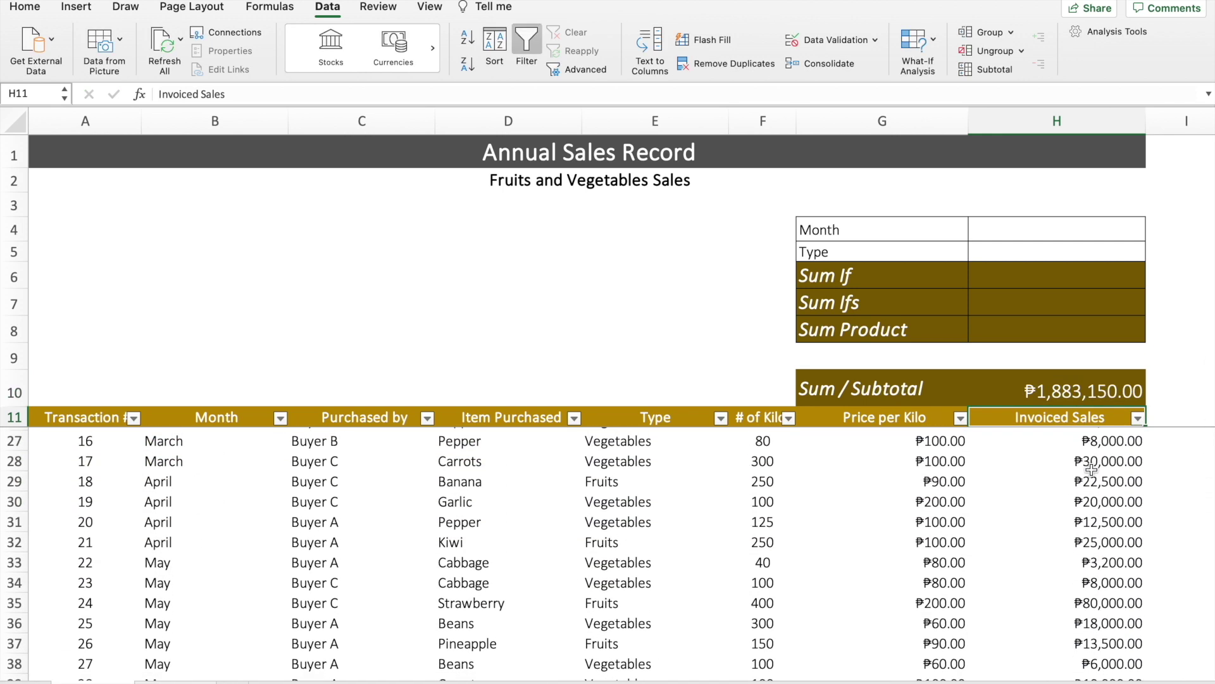
scroll(1088, 469, "up", 5)
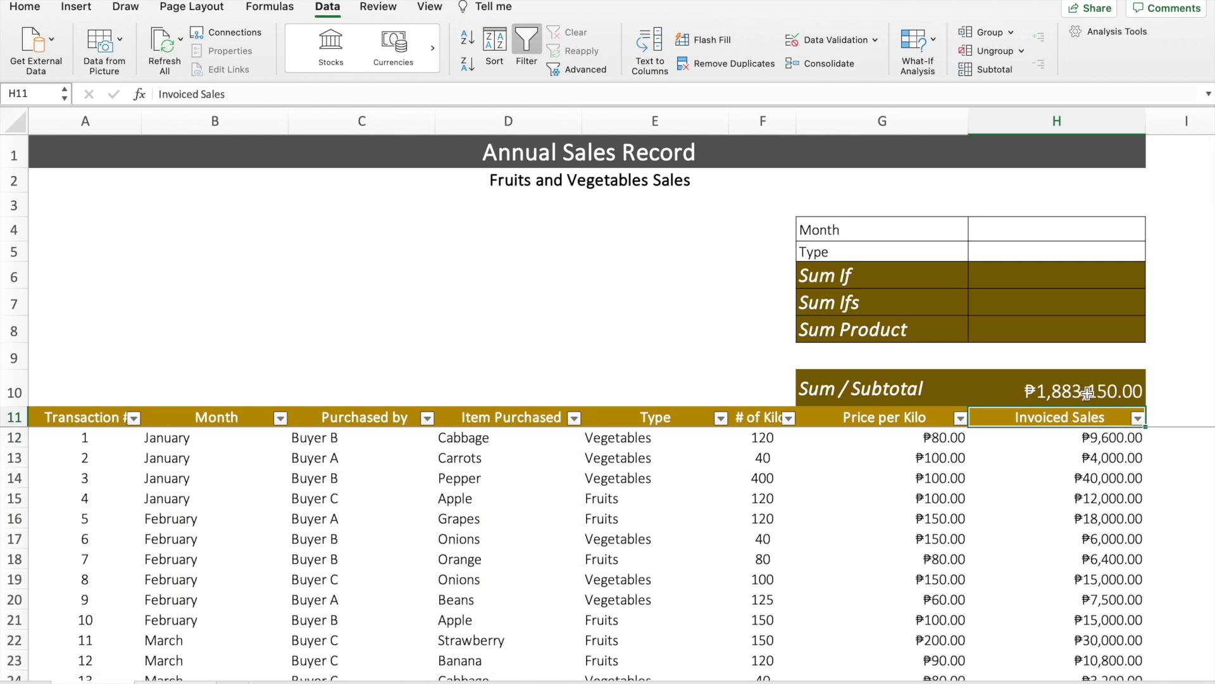
Filter the Month column to January only and select H10 to examine the SUBTOTAL of the filtered sales
left_click(1080, 467)
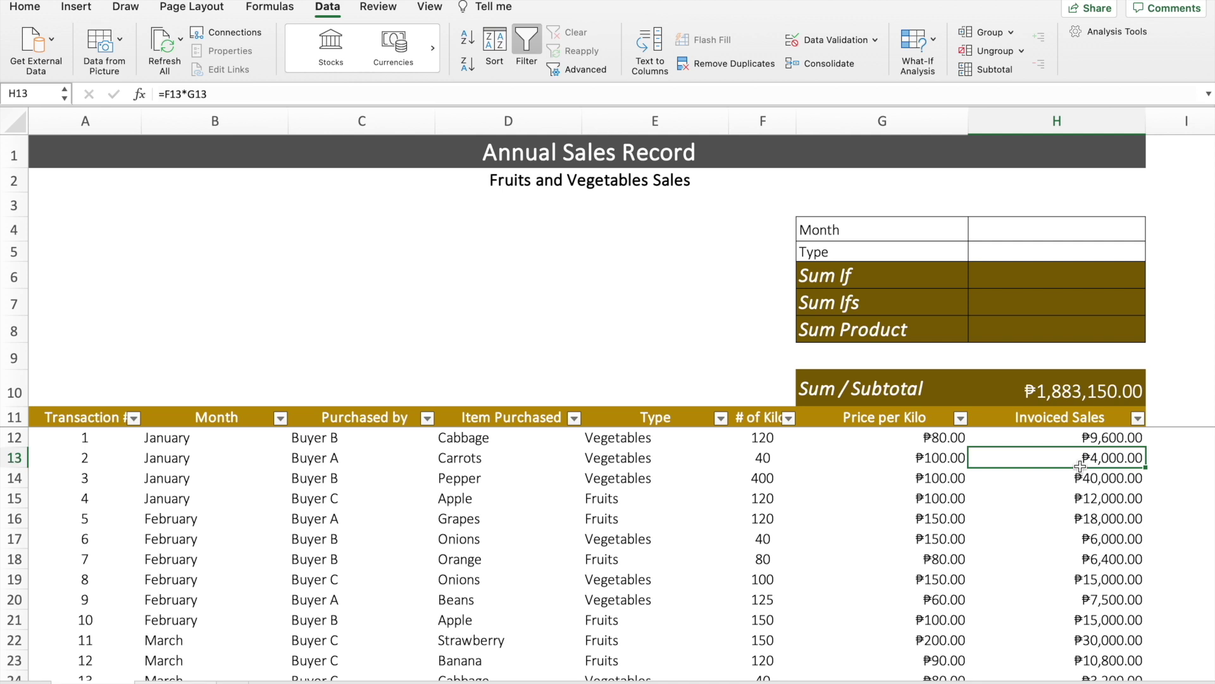
left_click(281, 419)
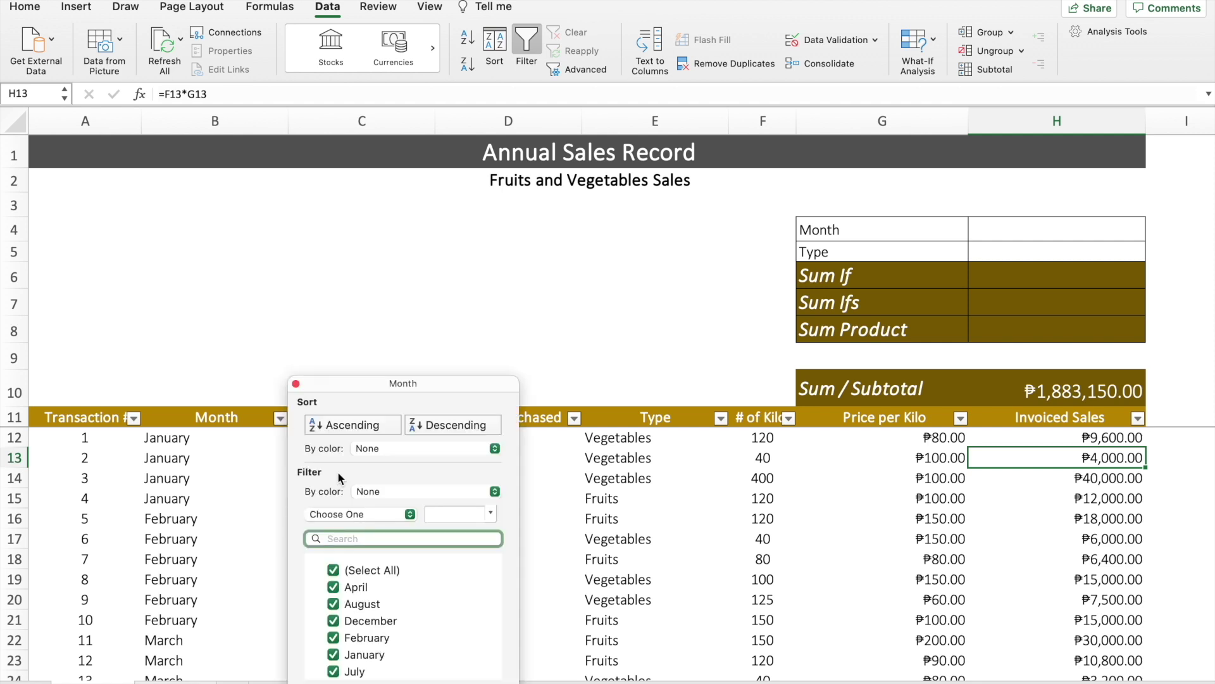
left_click(334, 571)
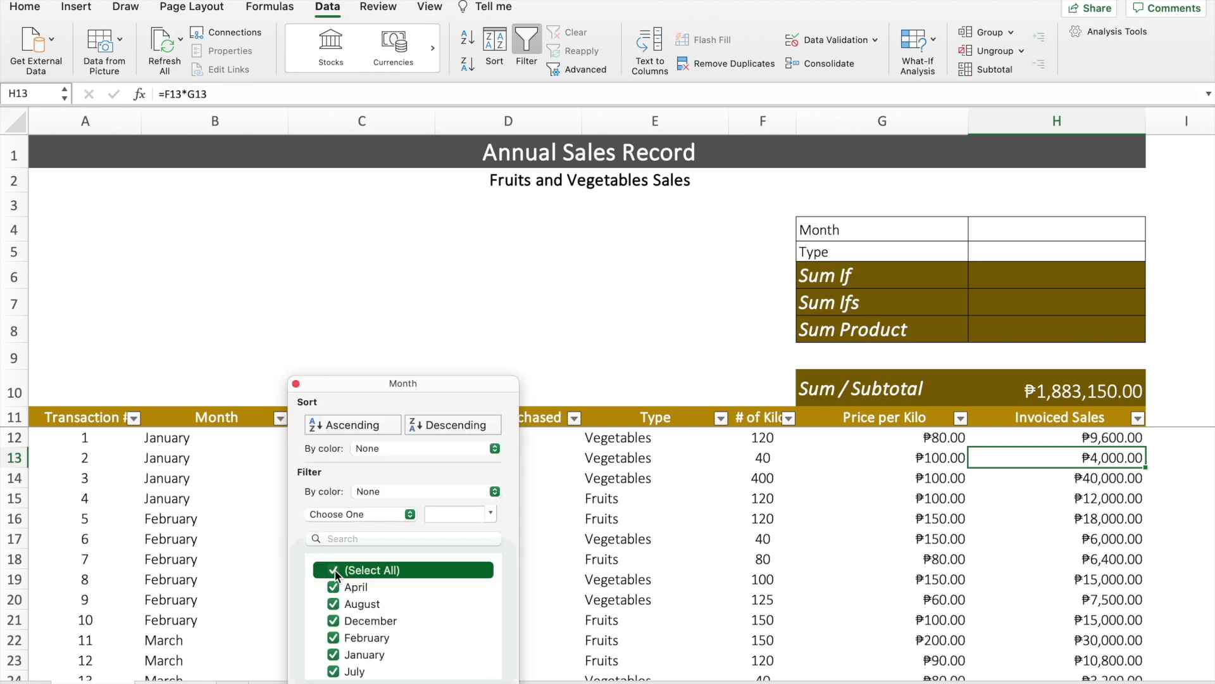
left_click(334, 654)
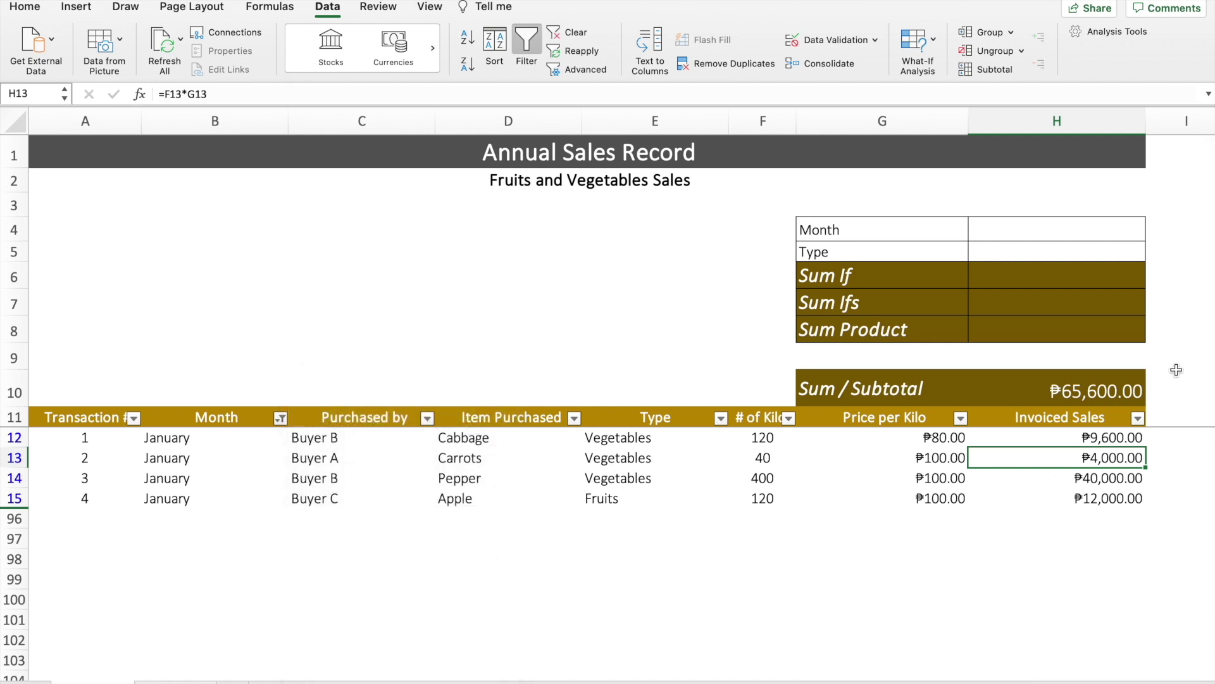
left_click(1108, 389)
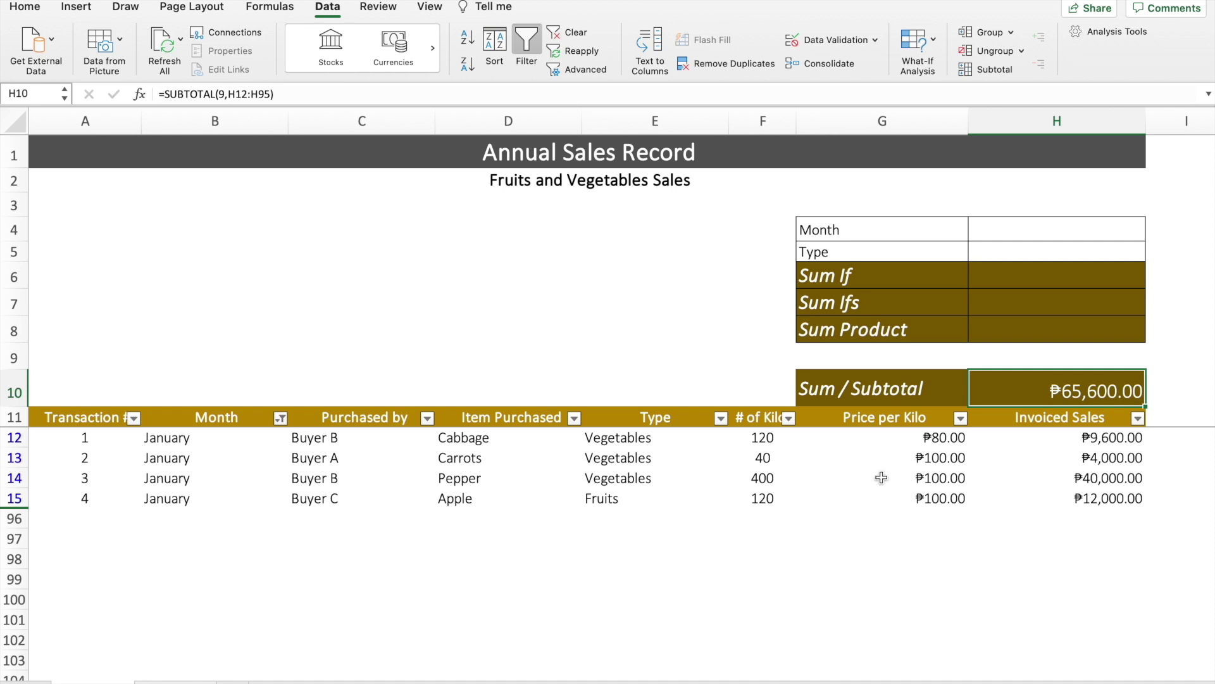
Narrow the January rows further by filtering the Type column to Vegetables only
left_click(721, 418)
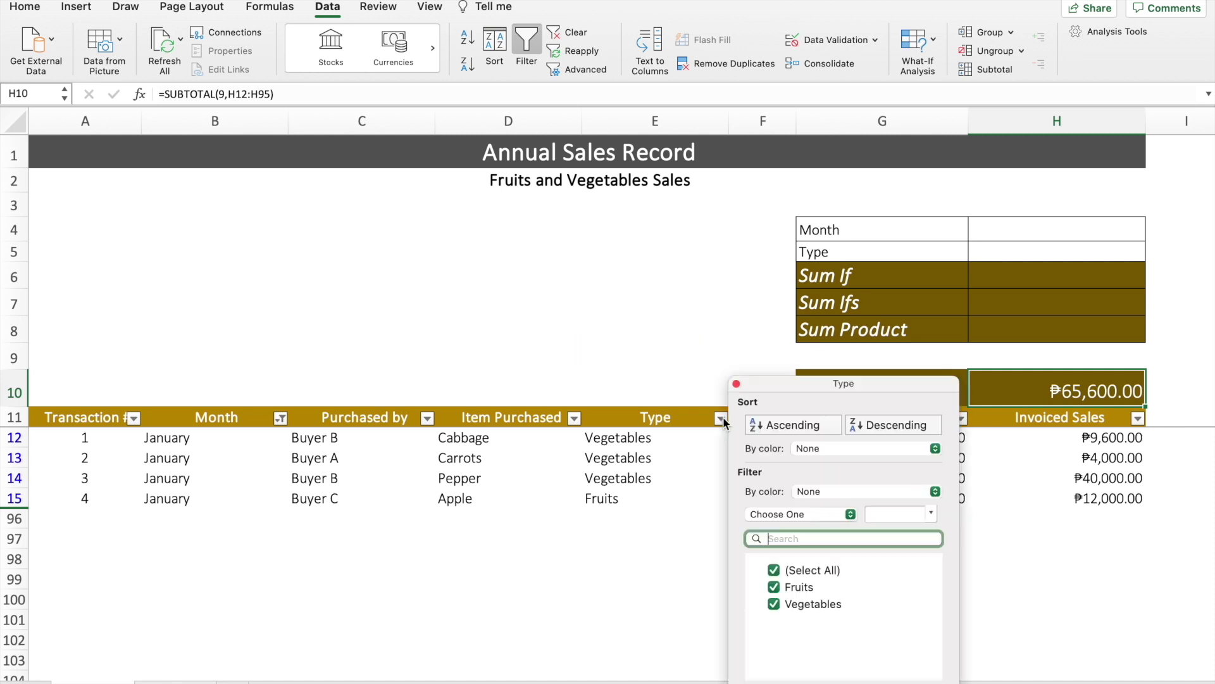
left_click(773, 570)
left_click(773, 603)
left_click(1059, 592)
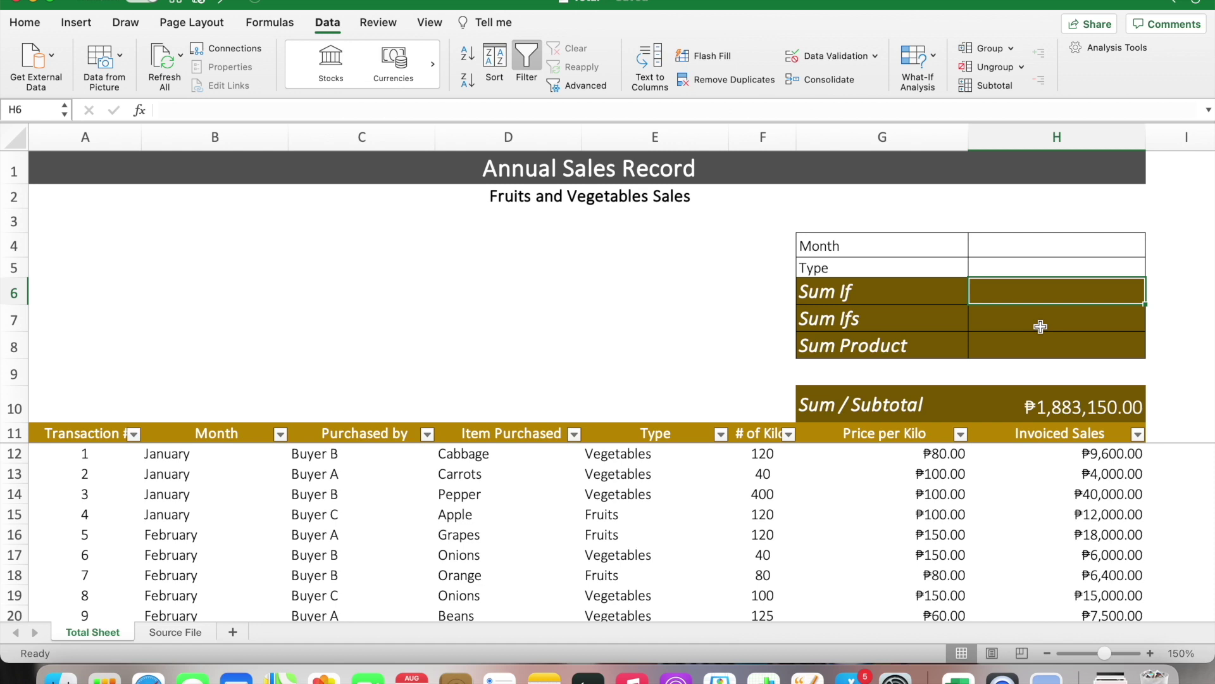
Start a SUMIF formula in H6 with B11:H95, from the Month through the Invoiced Sales column, as its range
type("=")
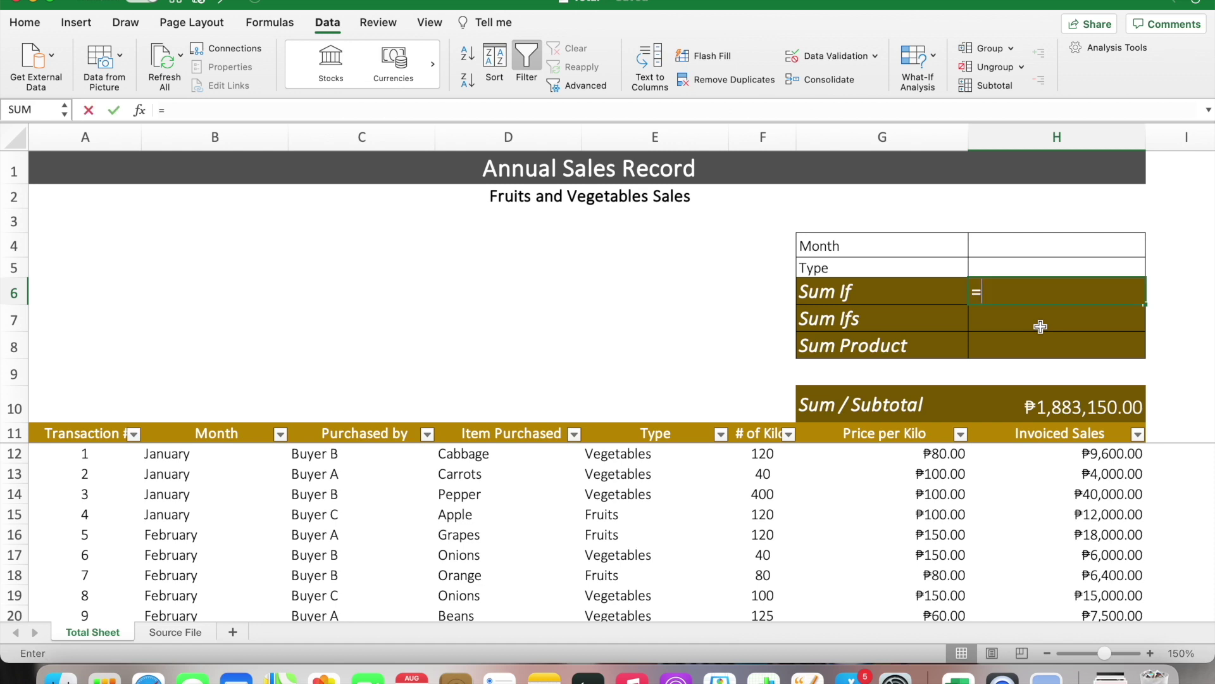
type("sumif(")
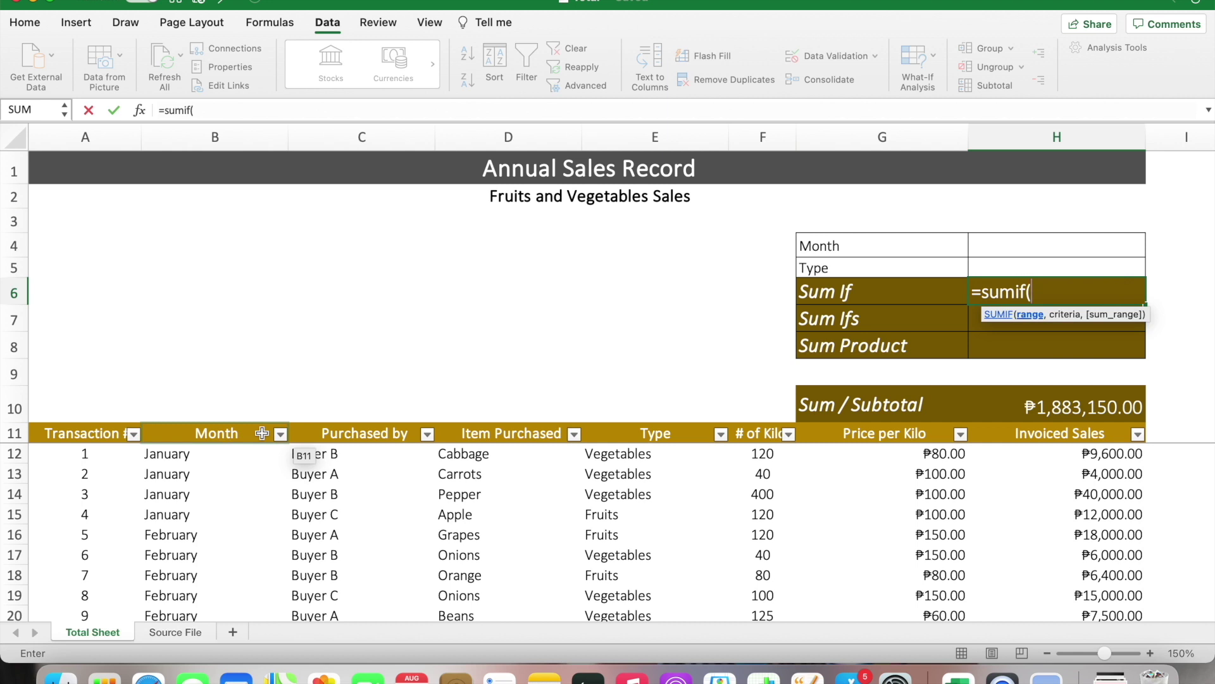
left_click(262, 433)
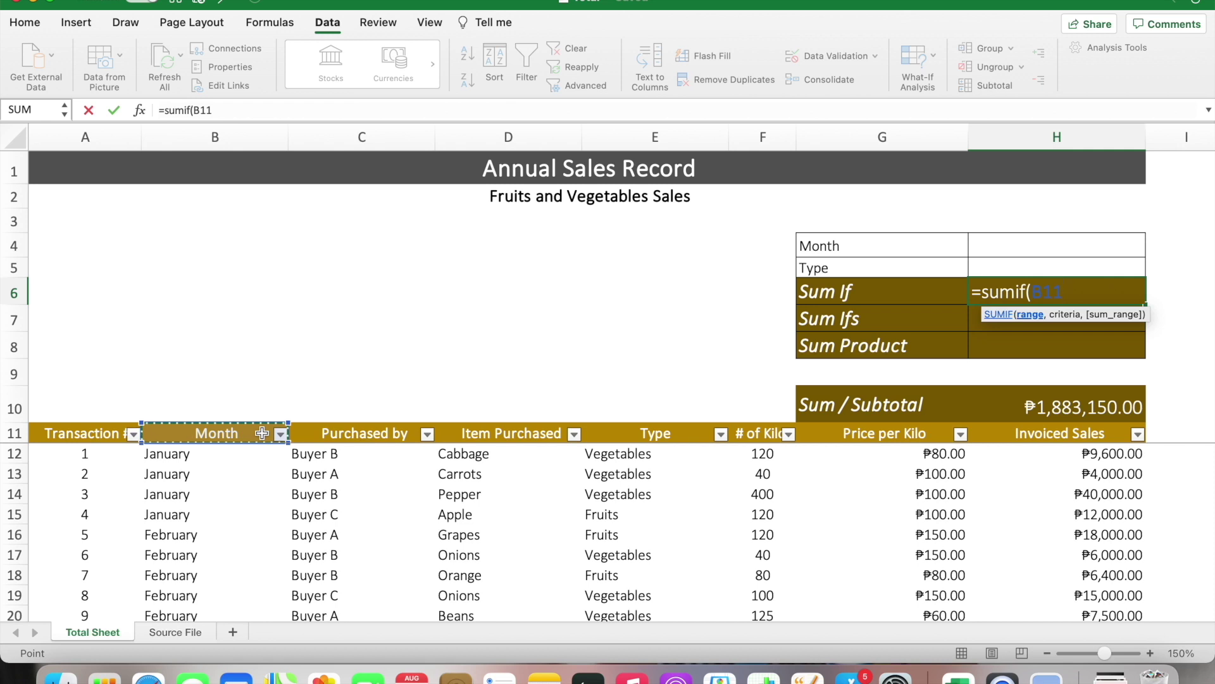
key("ctrl+shift+Down")
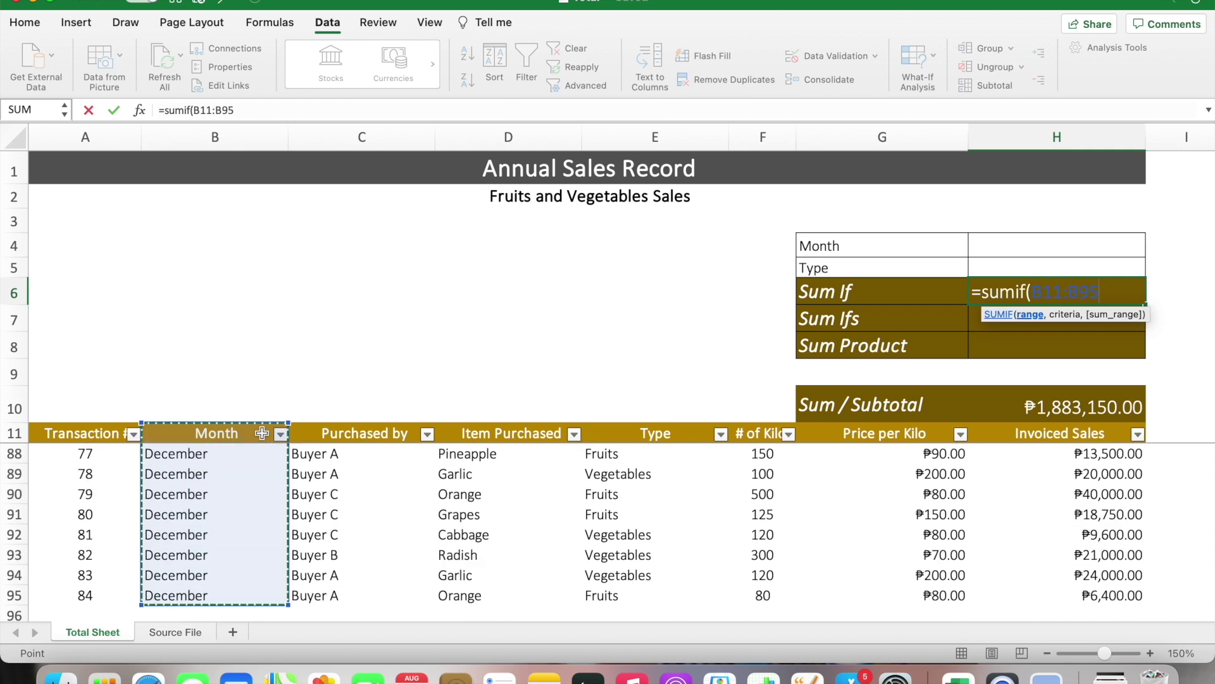
key("shift+Right")
key("shift+Right")
key("shift+Right")
key("shift+Right")
key("shift+Right")
key("shift+Right")
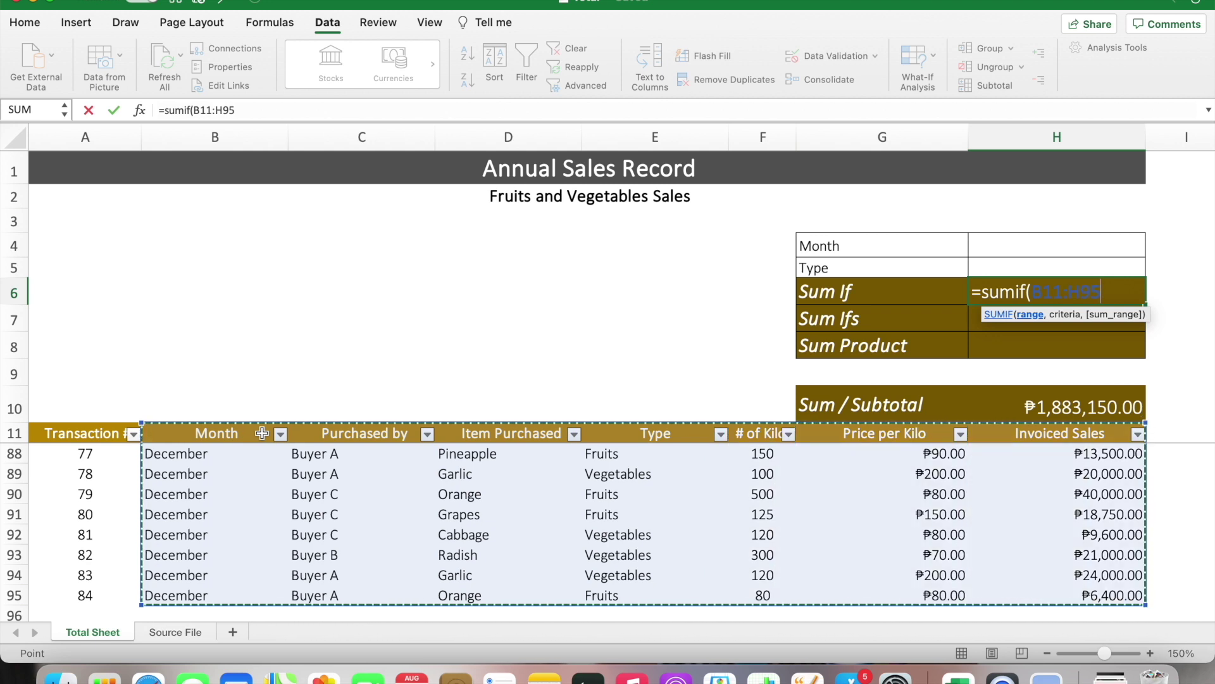
Complete the SUMIF formula in H6 with the criterion "January" and the sum range H11:H95
type(",")
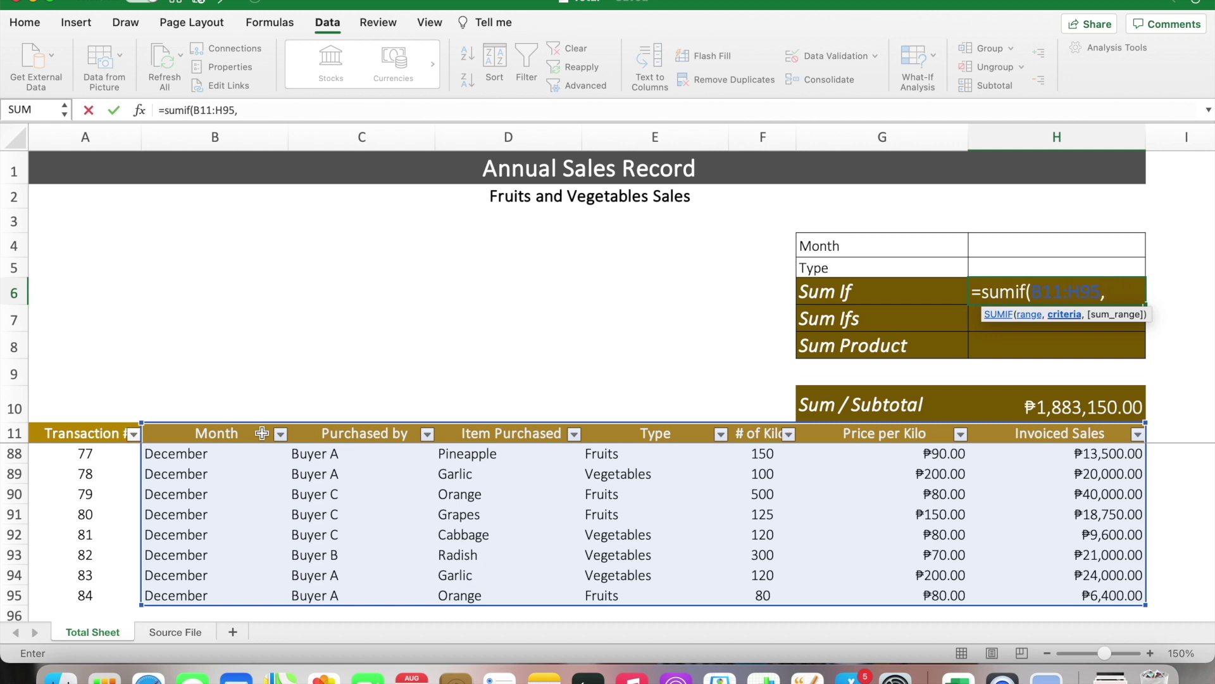
type("\"Janua")
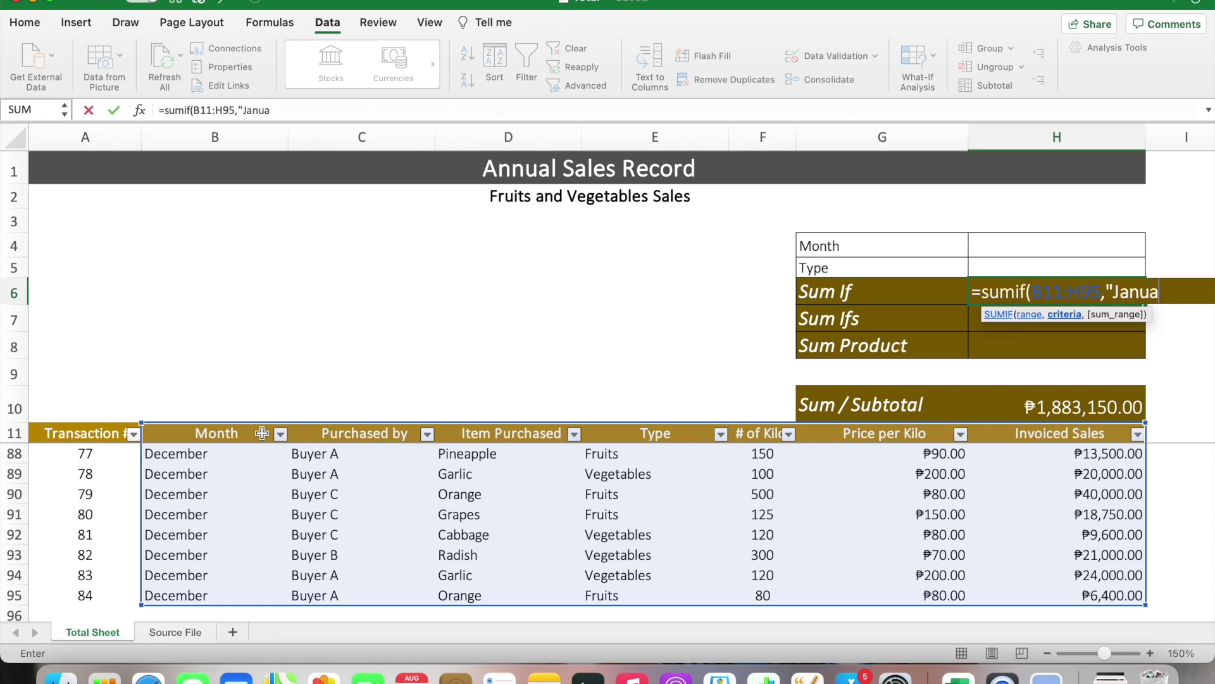
type("ry\",")
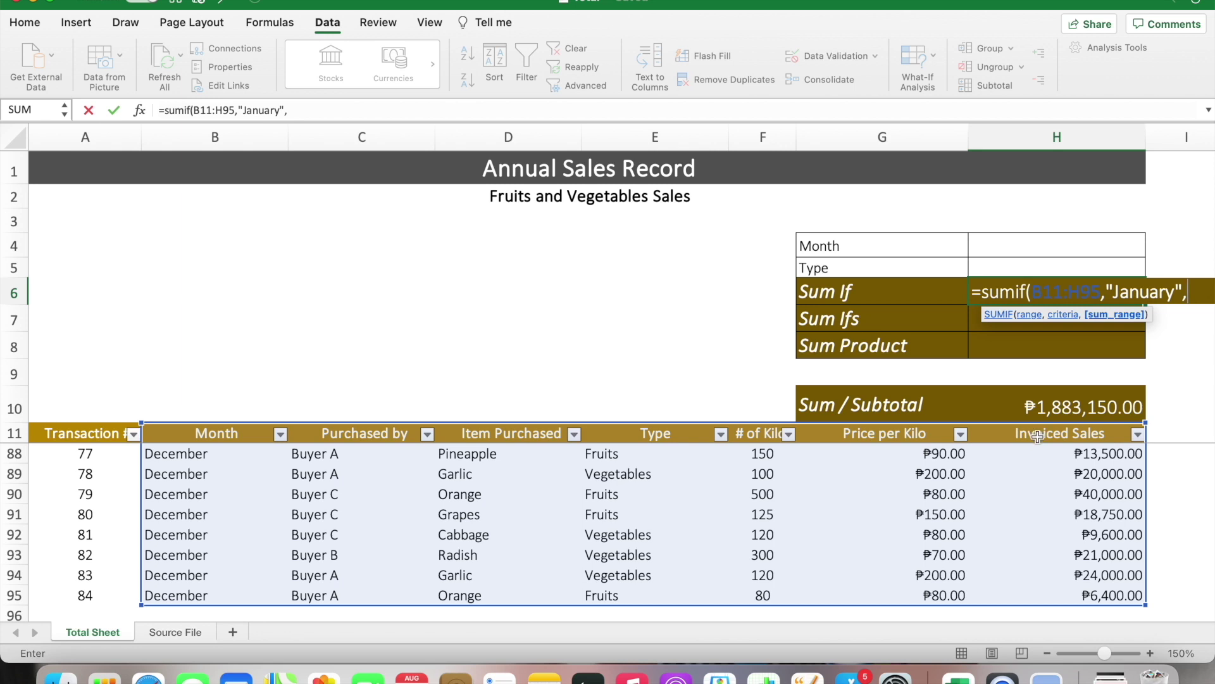
left_click(1038, 435)
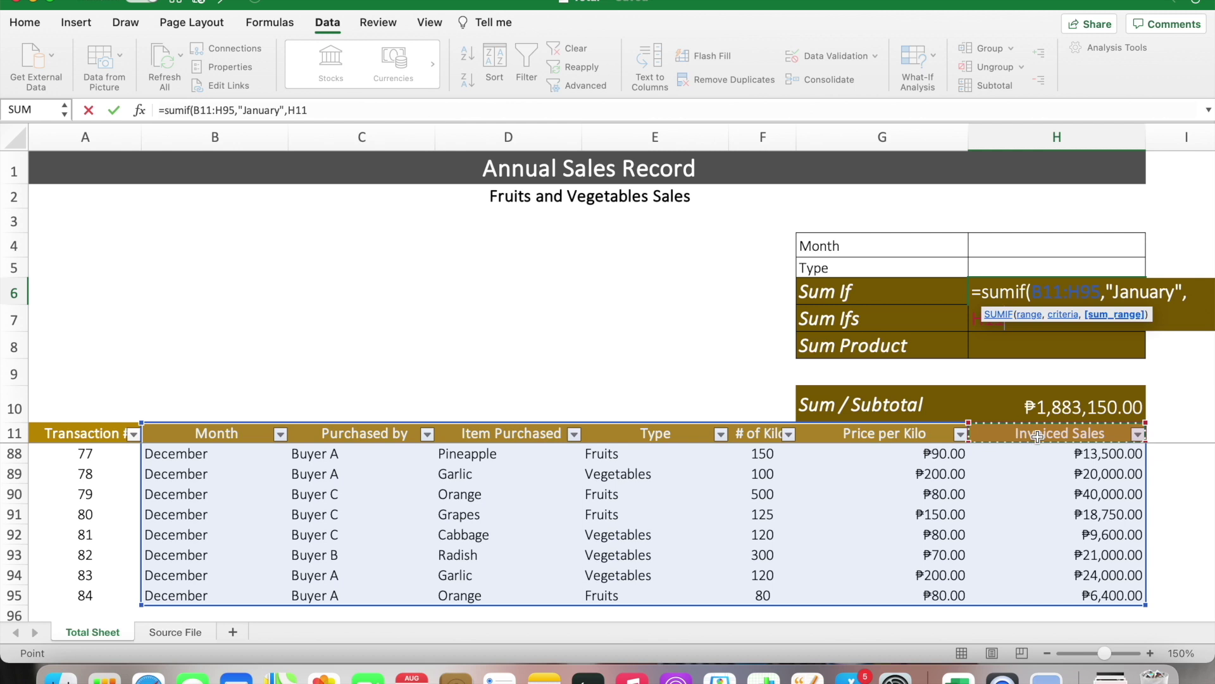
key("super+shift+Down")
type(")")
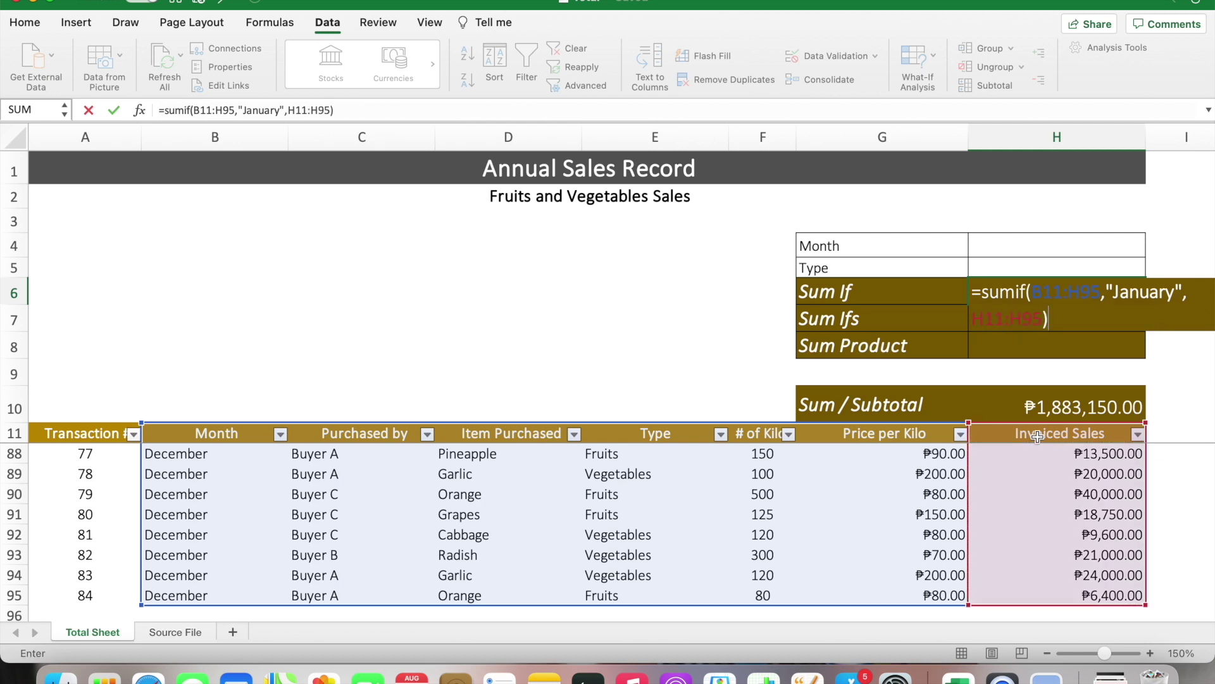
key("Return")
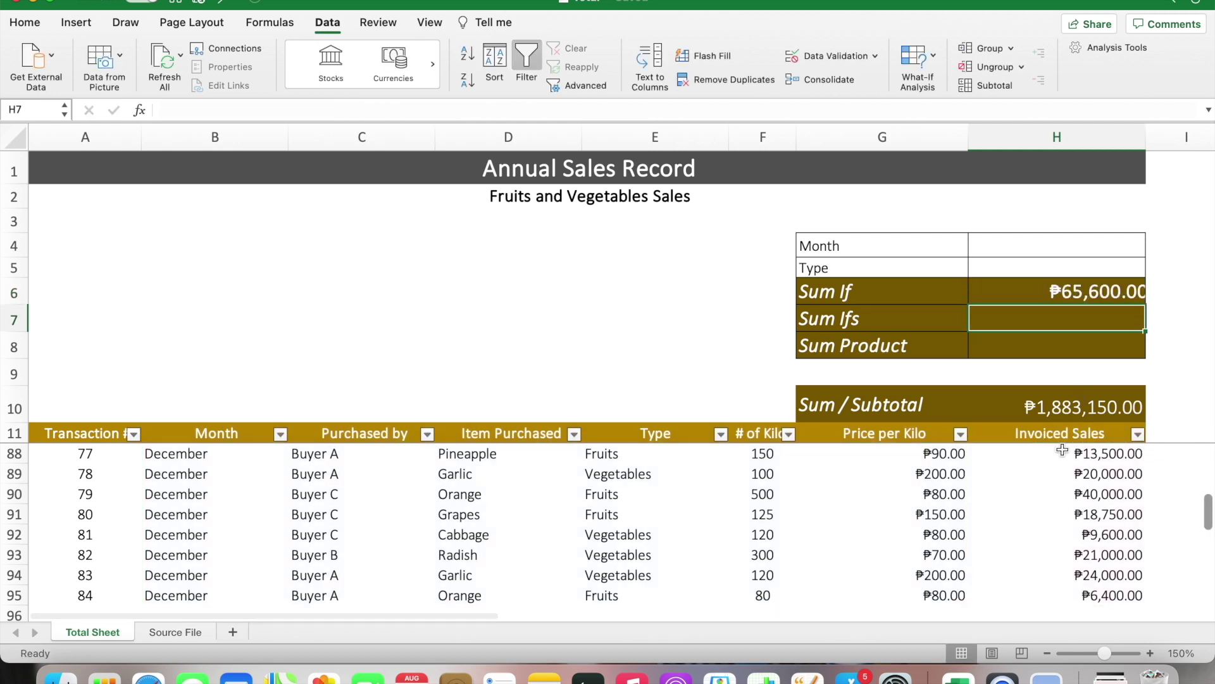
Filter the Month column to January only to check the subtotal in H10 against the SUMIF amount
scroll(1062, 450, "up", 20)
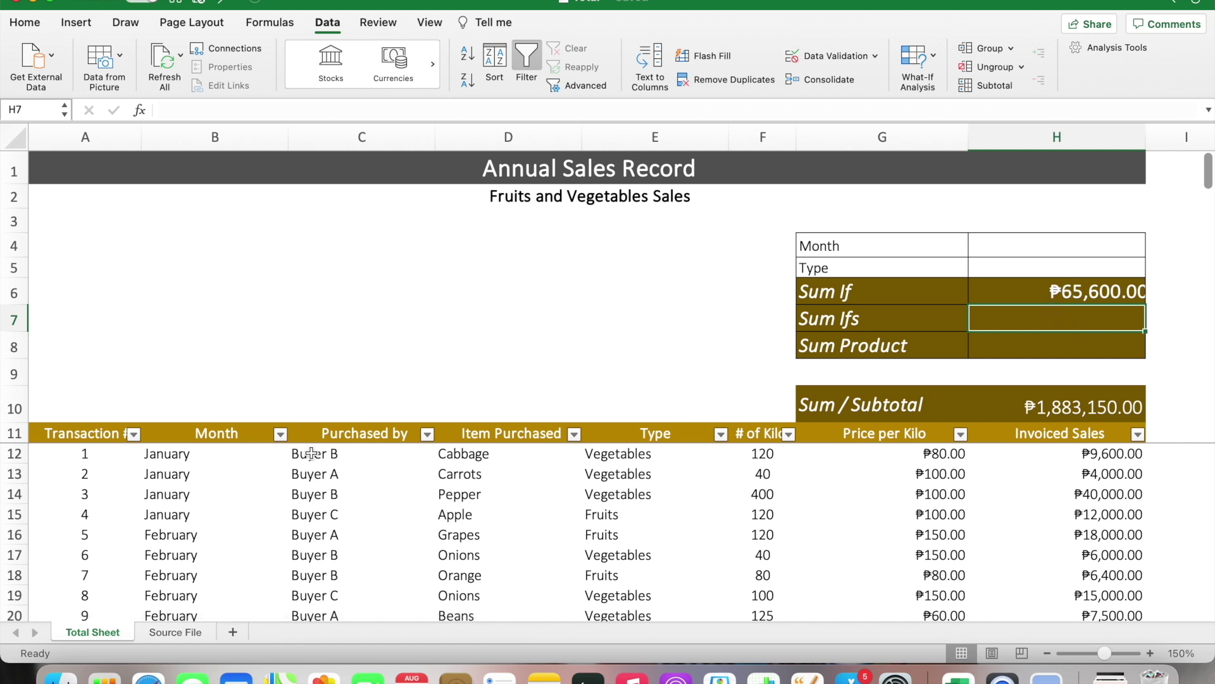
left_click(1089, 411)
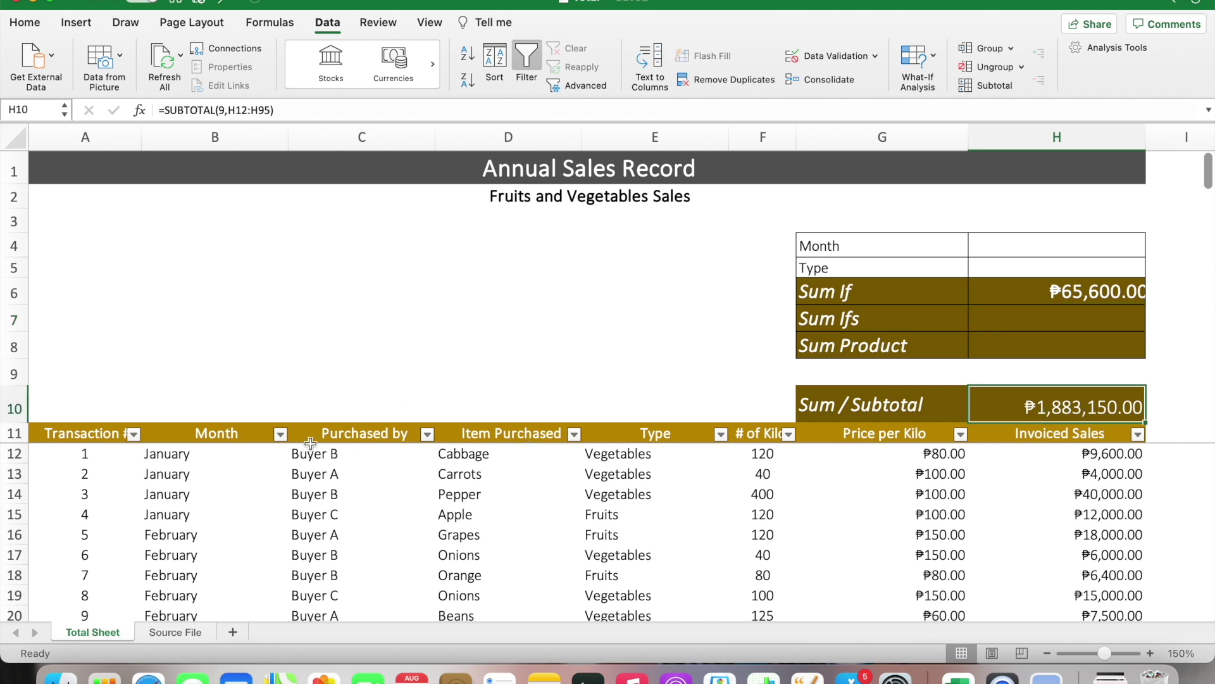
left_click(280, 434)
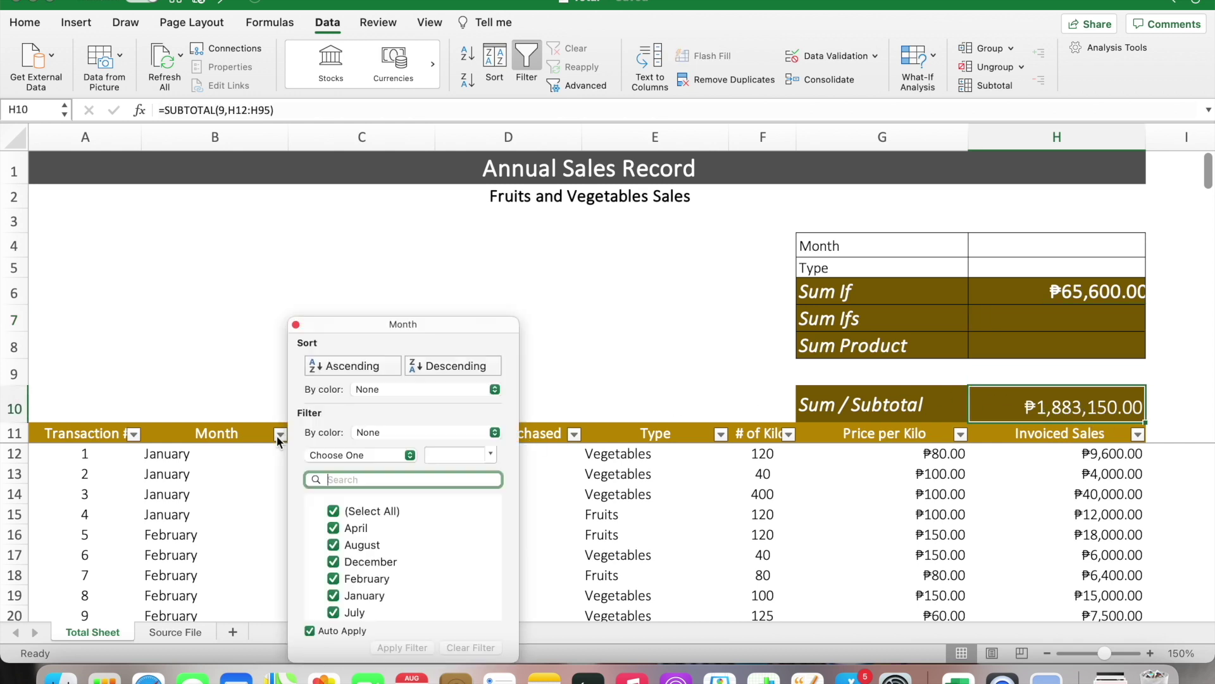
left_click(333, 512)
left_click(333, 595)
Replace the "January" criterion in the SUMIF formula in H6 with a reference to the Month cell H4
left_click(1095, 306)
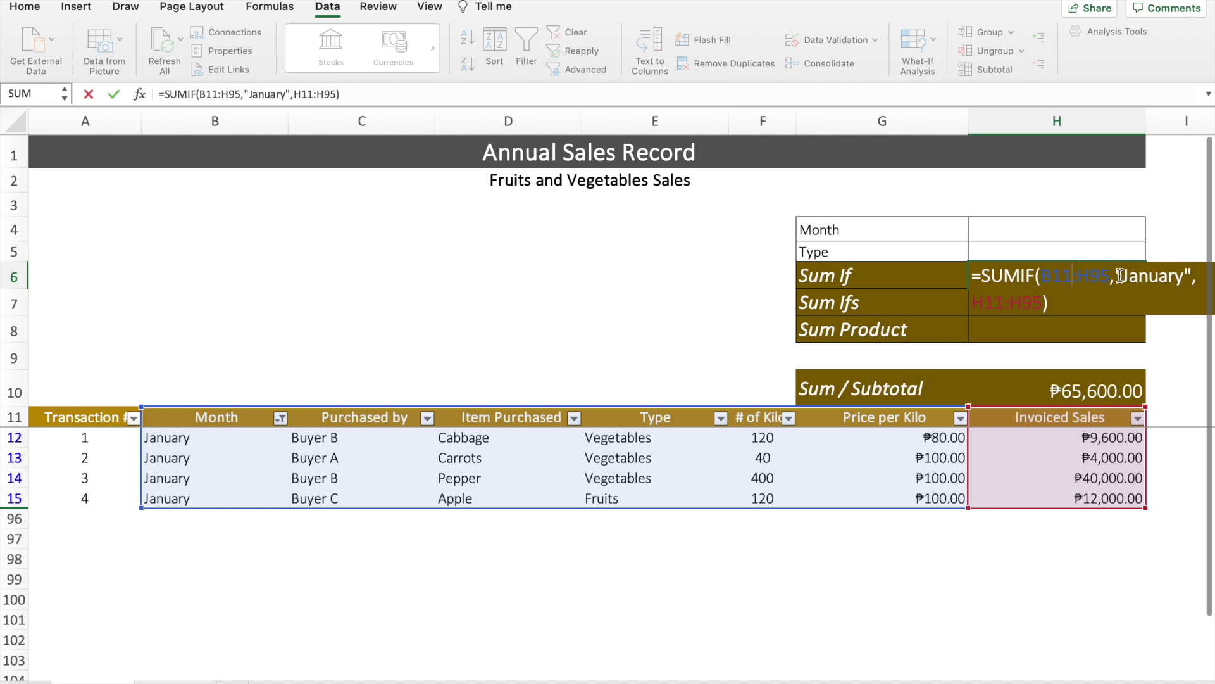
left_click_drag(1126, 276, 1190, 281)
key("BackSpace")
key("BackSpace")
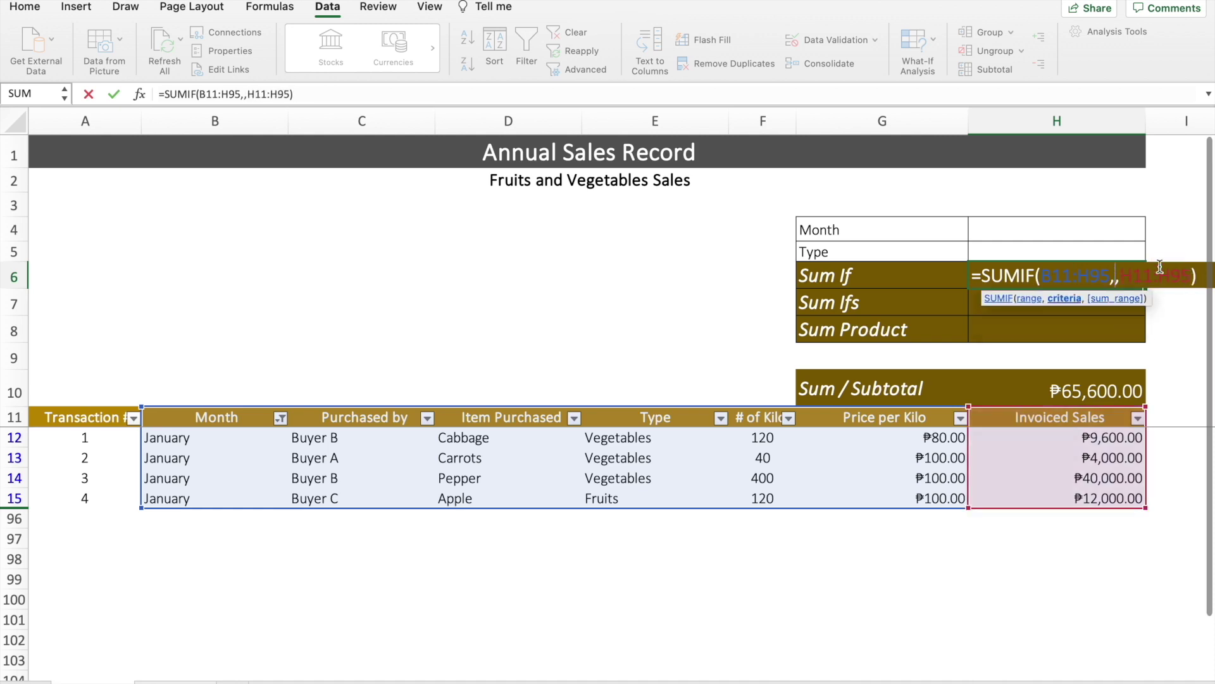
left_click(1102, 237)
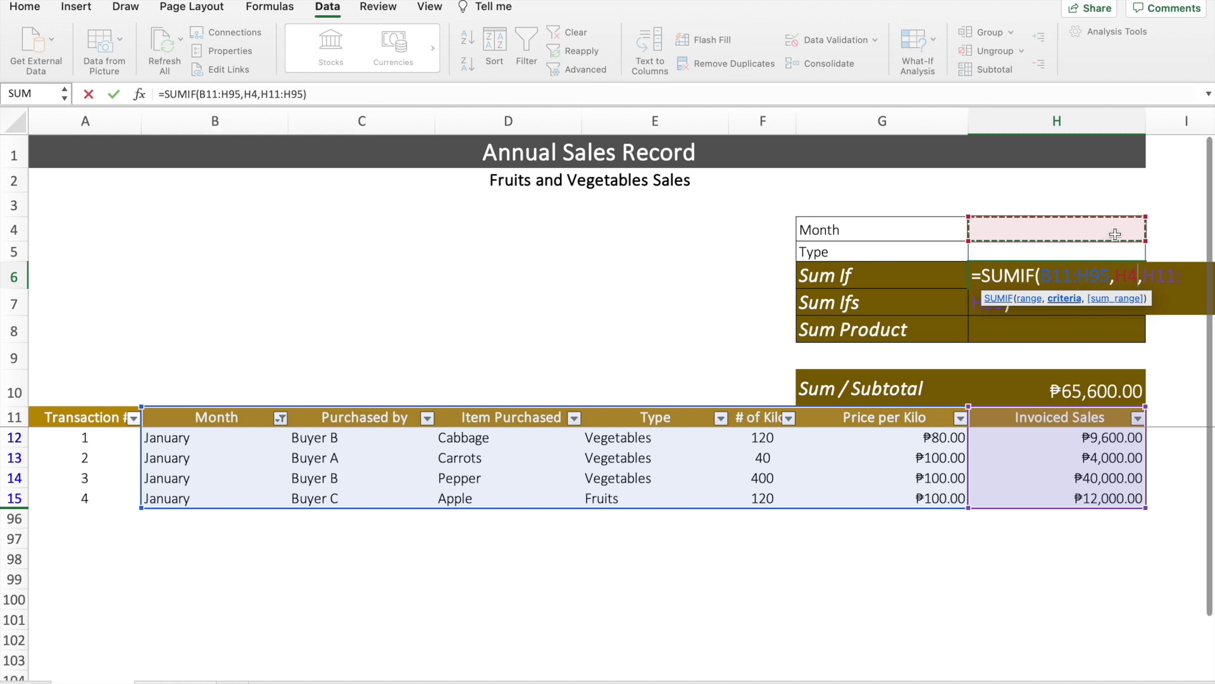
key("Return")
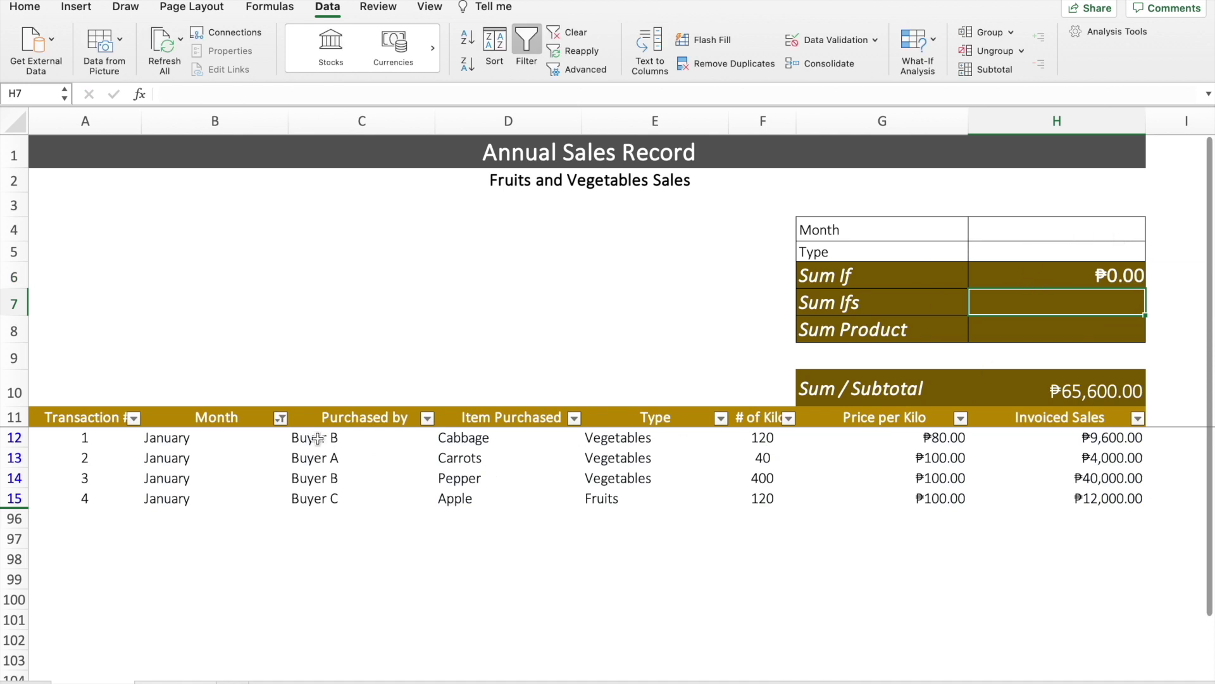
Show all months again in the Month column filter and close the filter window
left_click(291, 420)
left_click(281, 419)
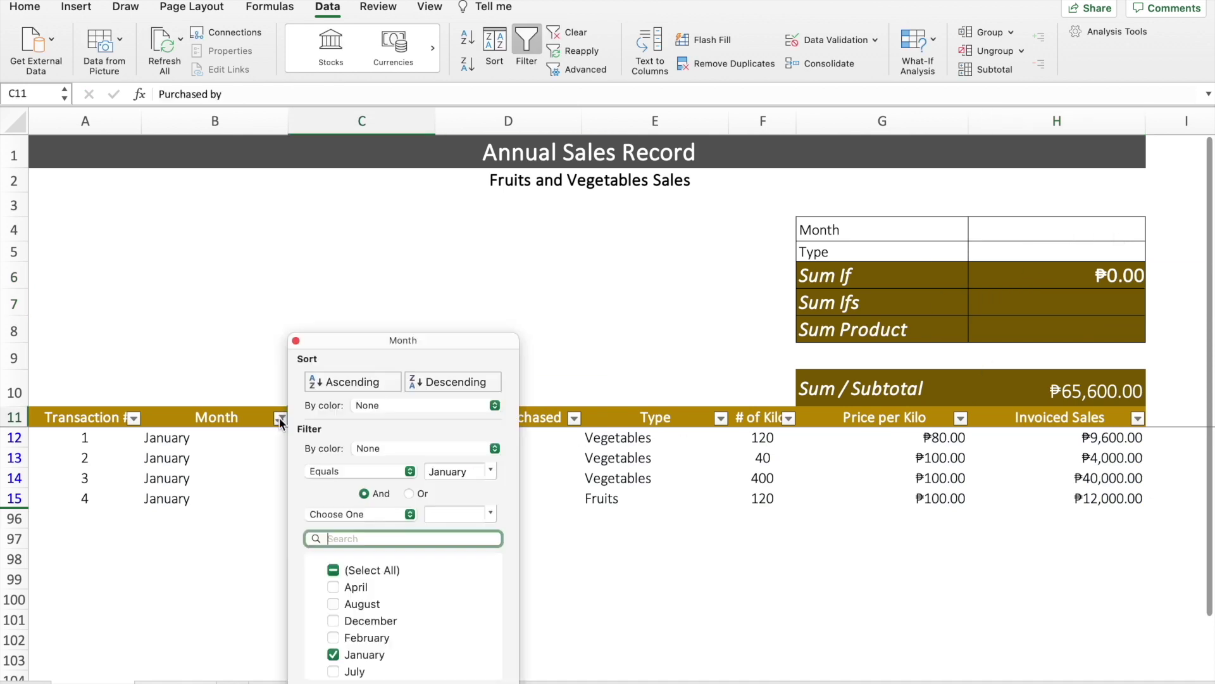
left_click(354, 526)
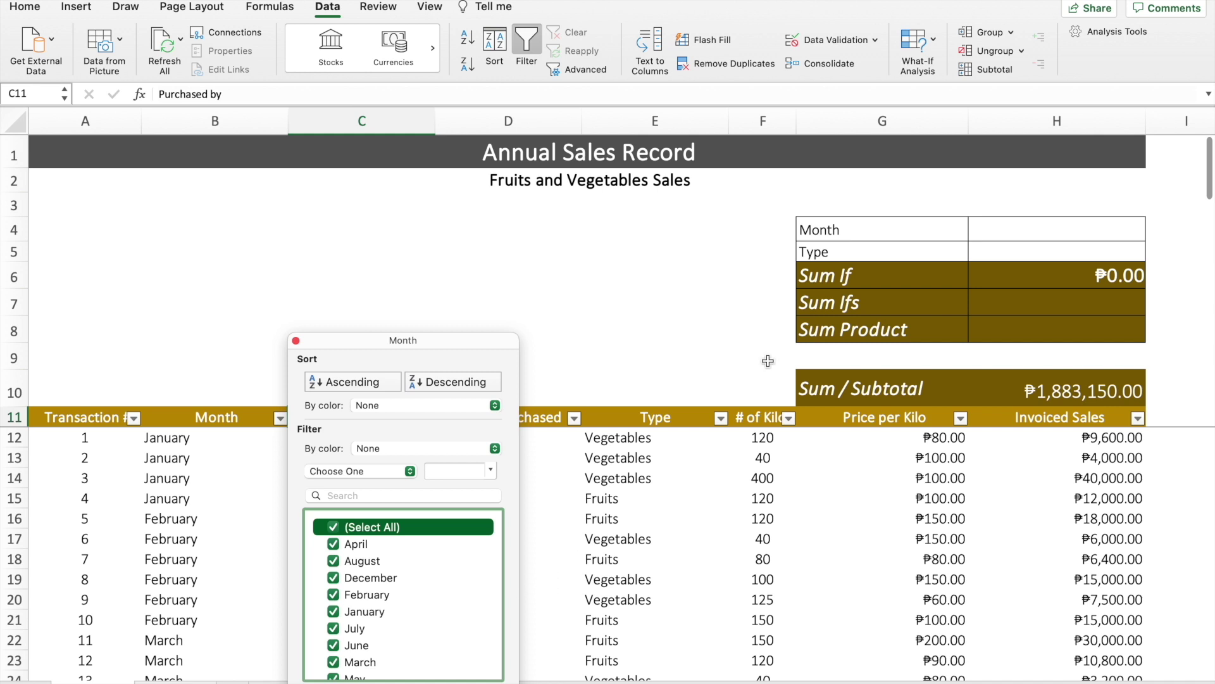
left_click(900, 447)
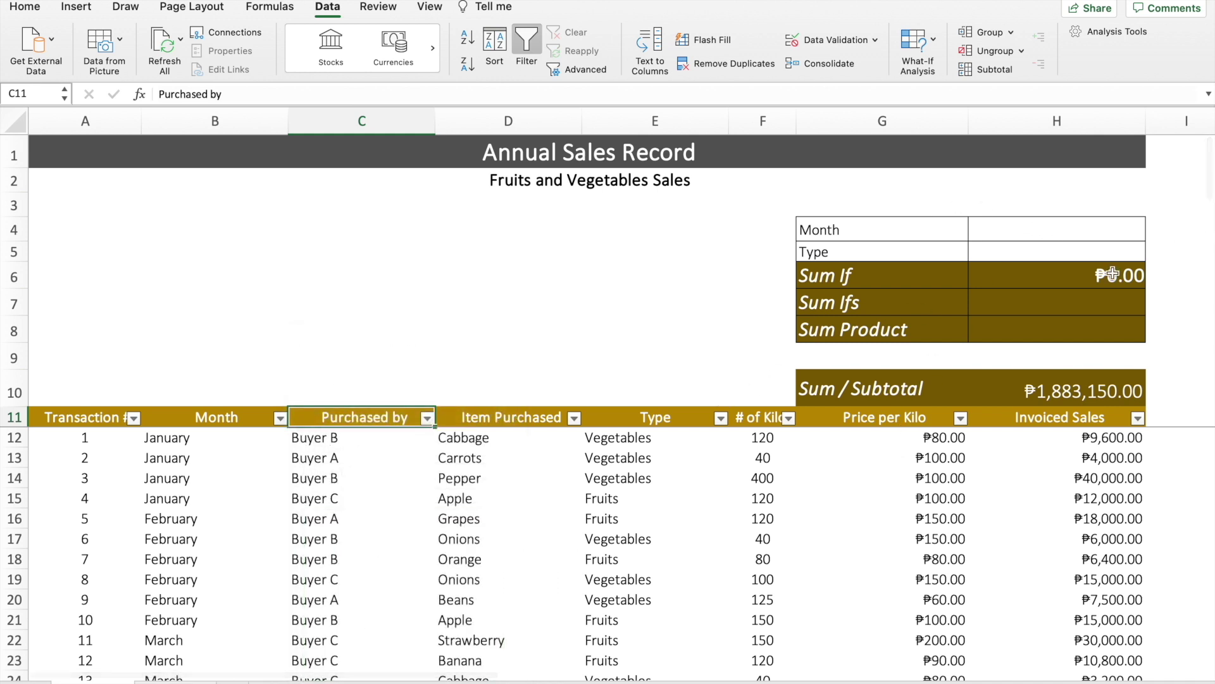
Test the SUMIF formula by entering January, February, March and April one after another in the Month cell H4
left_click(1098, 230)
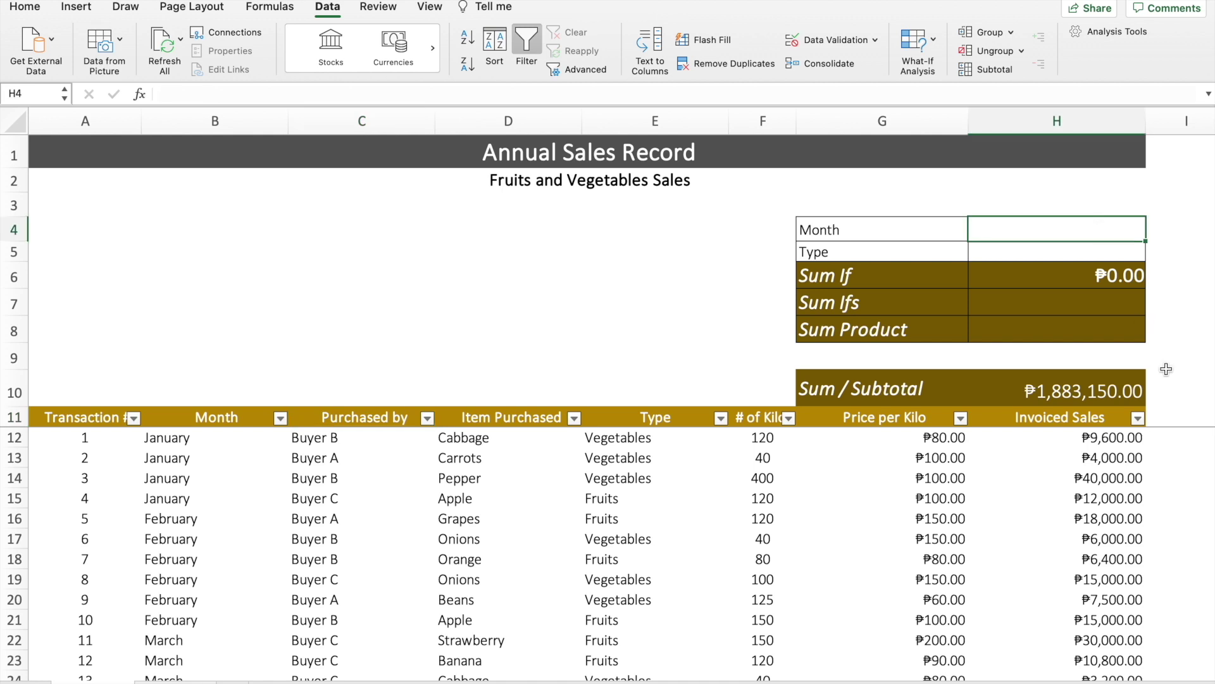
type("January")
key("Return")
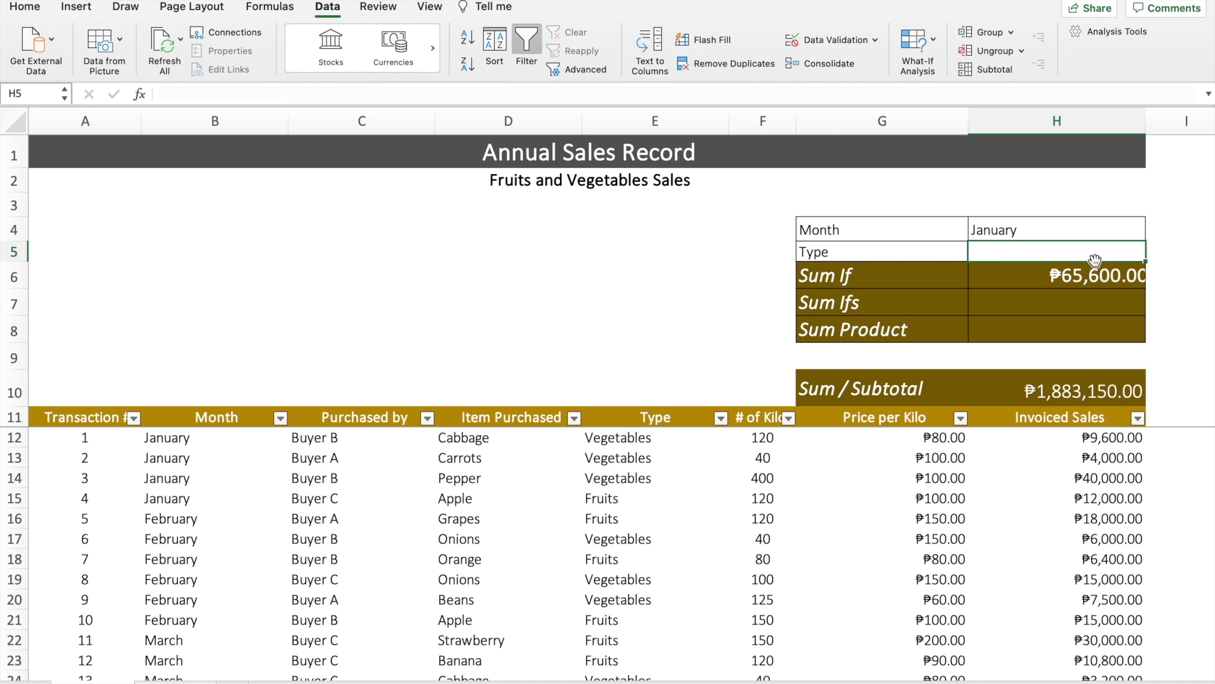
left_click(1066, 235)
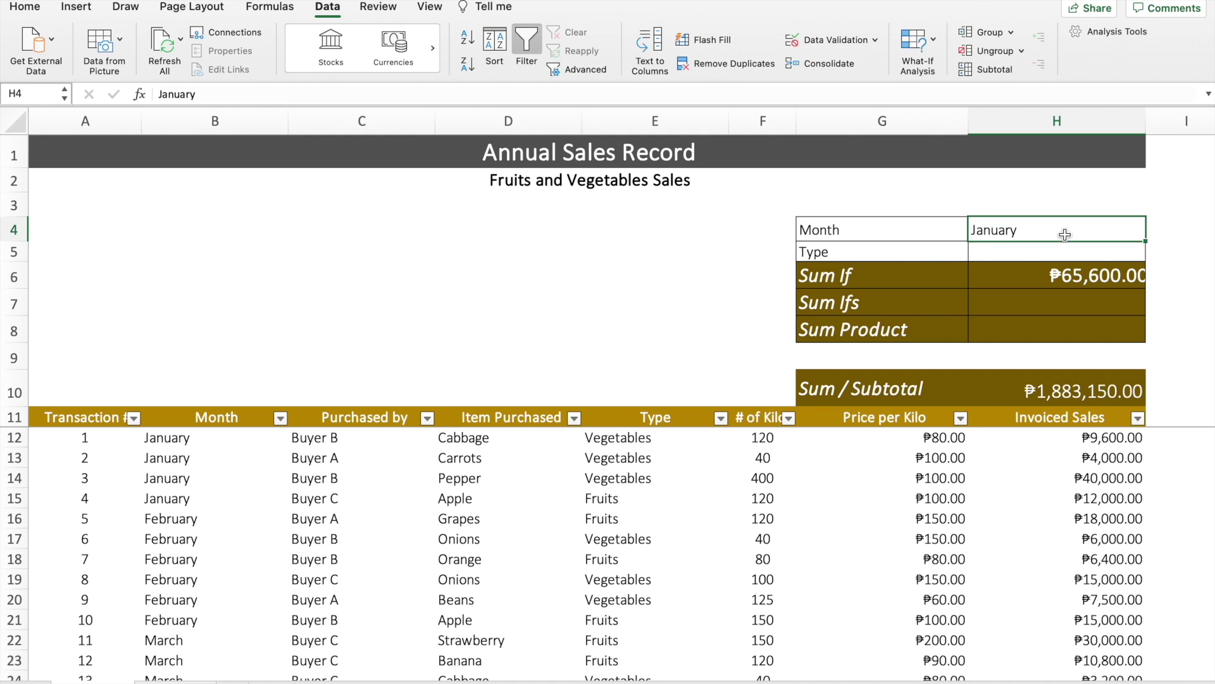
type("February")
key("Return")
left_click(1065, 235)
type("March")
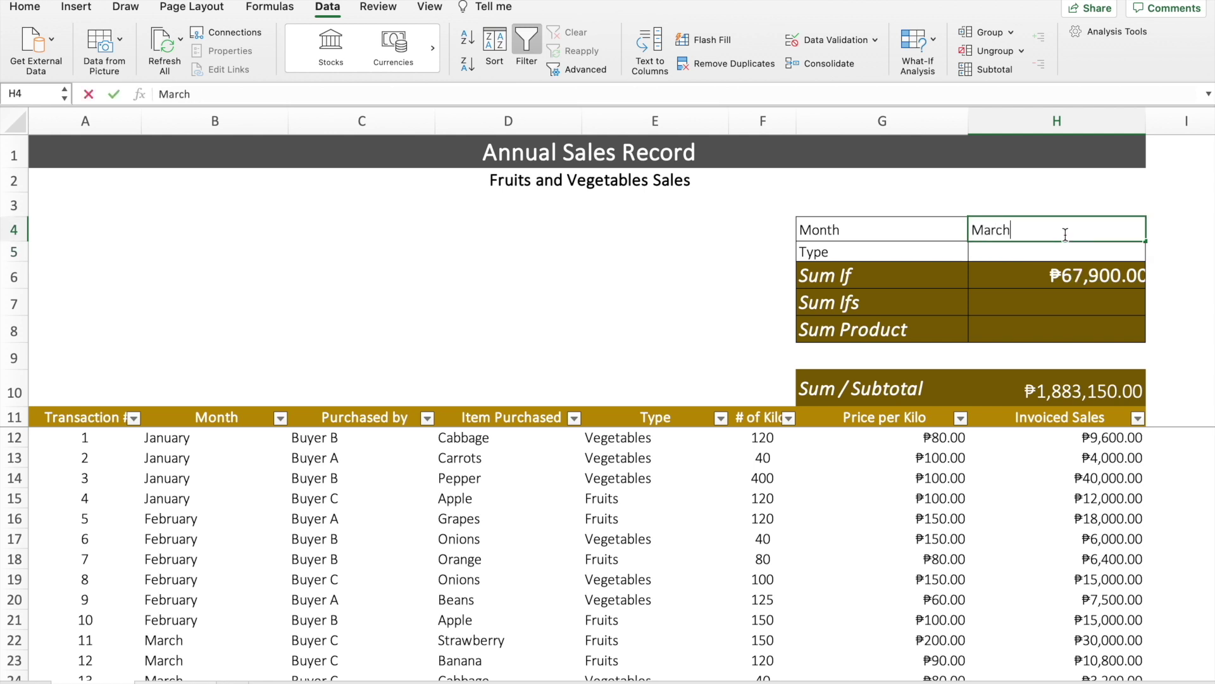
key("Return")
left_click(1065, 235)
type("April")
key("Return")
Set the Month cell H4 to May
left_click(1065, 234)
type("May")
key("Return")
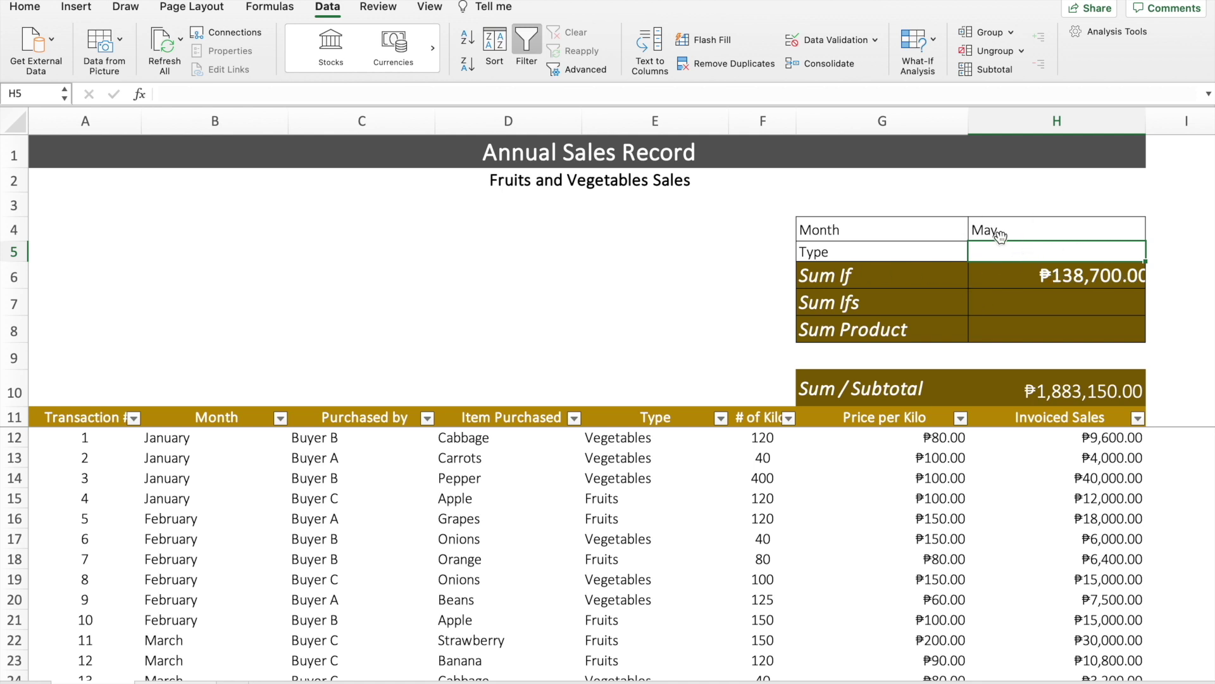
Filter the Month column to May only to compare the filtered subtotal with the SUMIF total in H6
left_click(1062, 289)
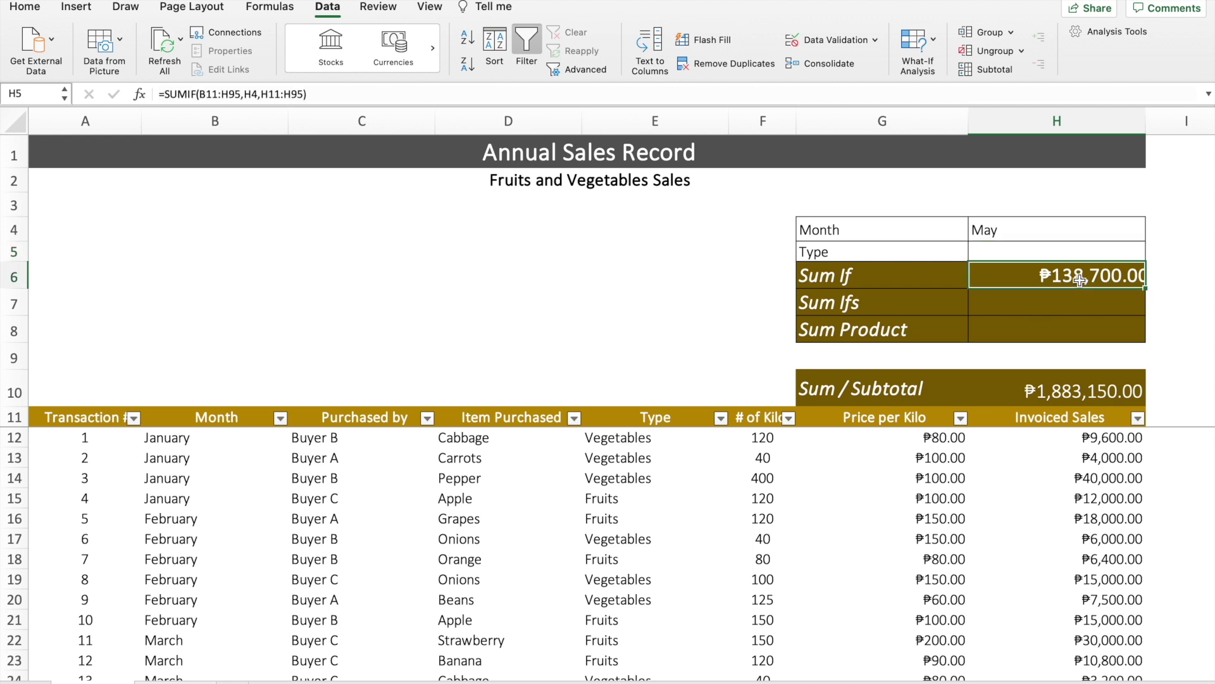
left_click(280, 418)
scroll(338, 663, "down", 2)
scroll(338, 663, "down", 1)
scroll(338, 664, "down", 2)
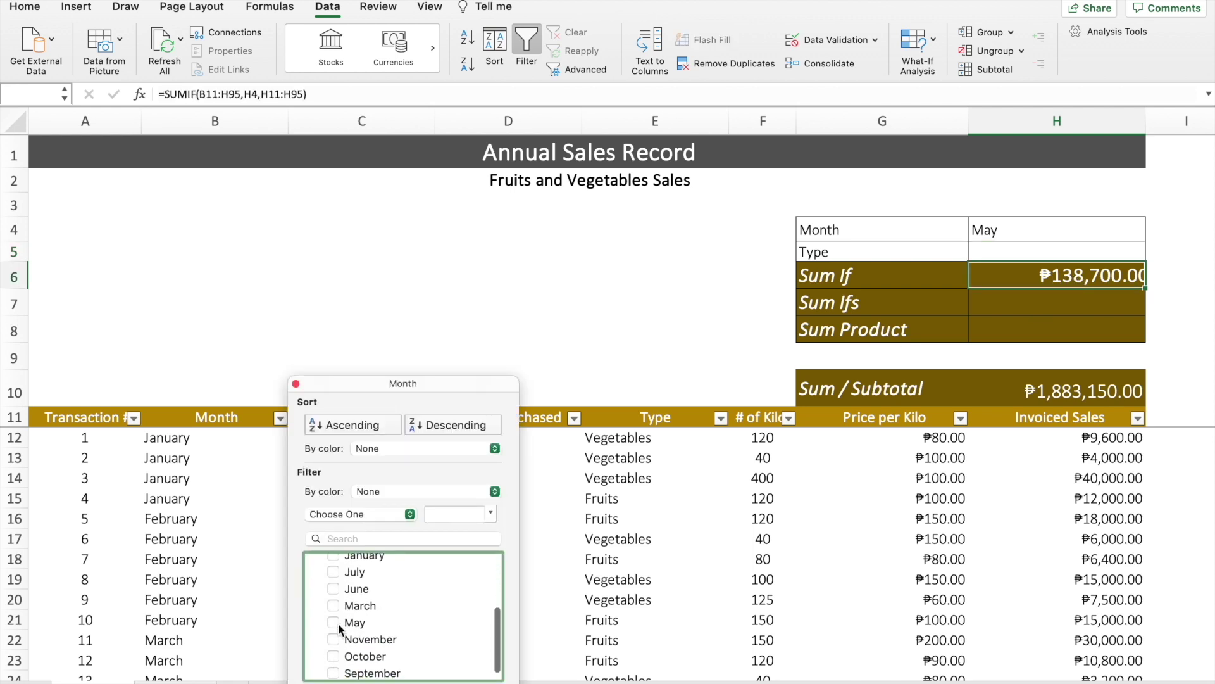
left_click(339, 626)
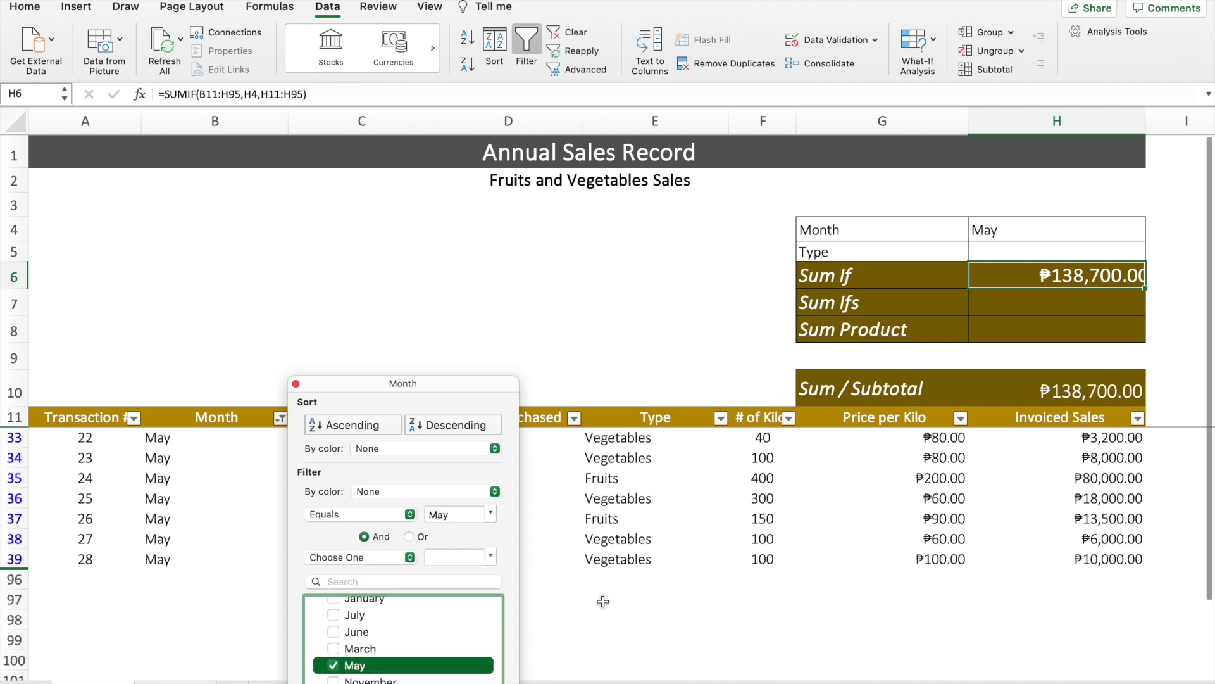
left_click(1106, 391)
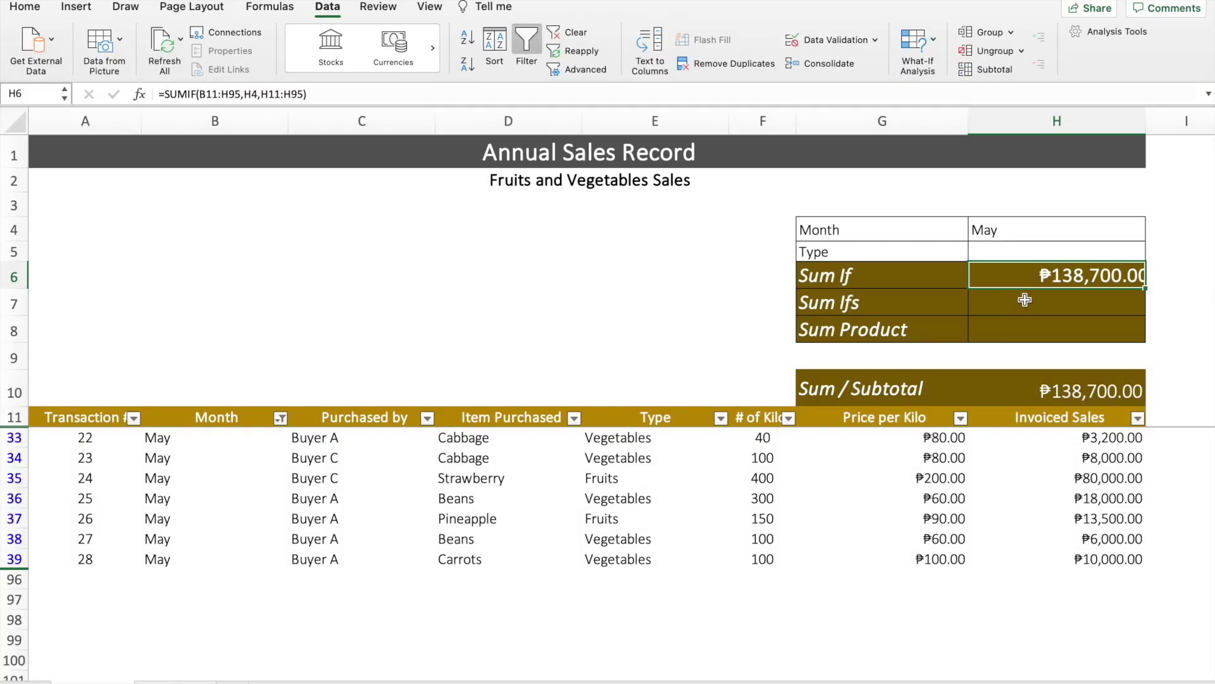
Restore all months in the Month column filter after the May check
left_click(281, 418)
left_click(334, 570)
left_click(700, 491)
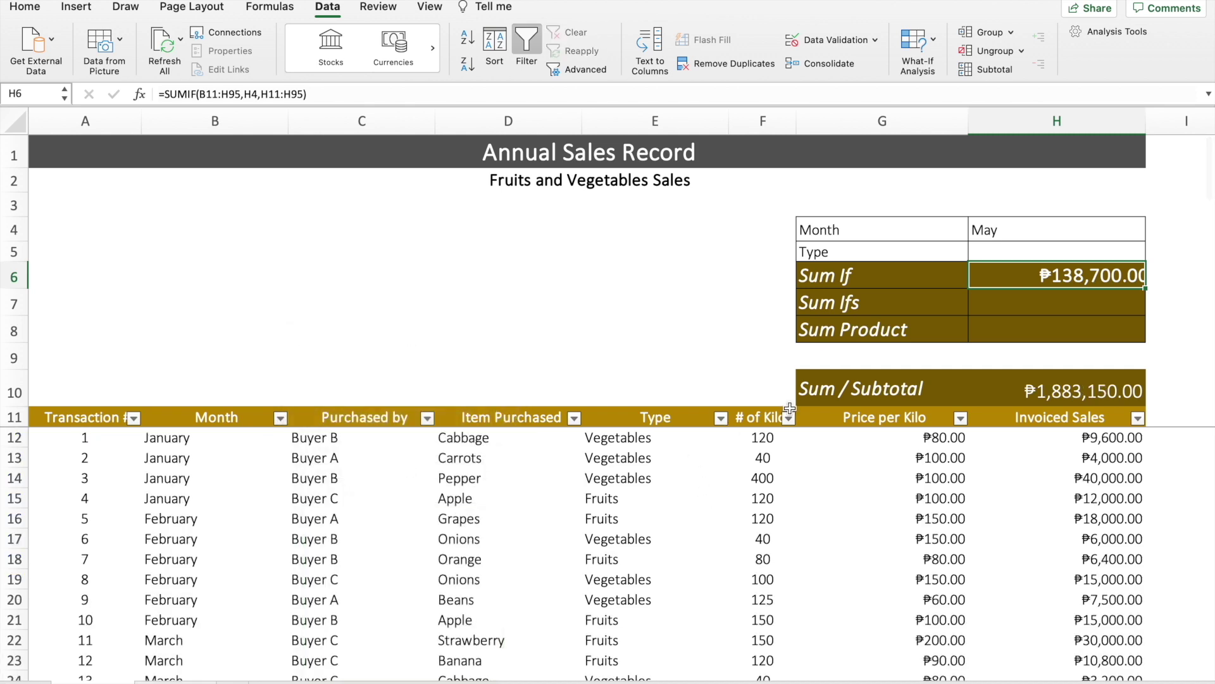
Start a SUMIFS formula in H7 that sums H11:H95 where the Month range B11:B95 matches H4
left_click(1047, 308)
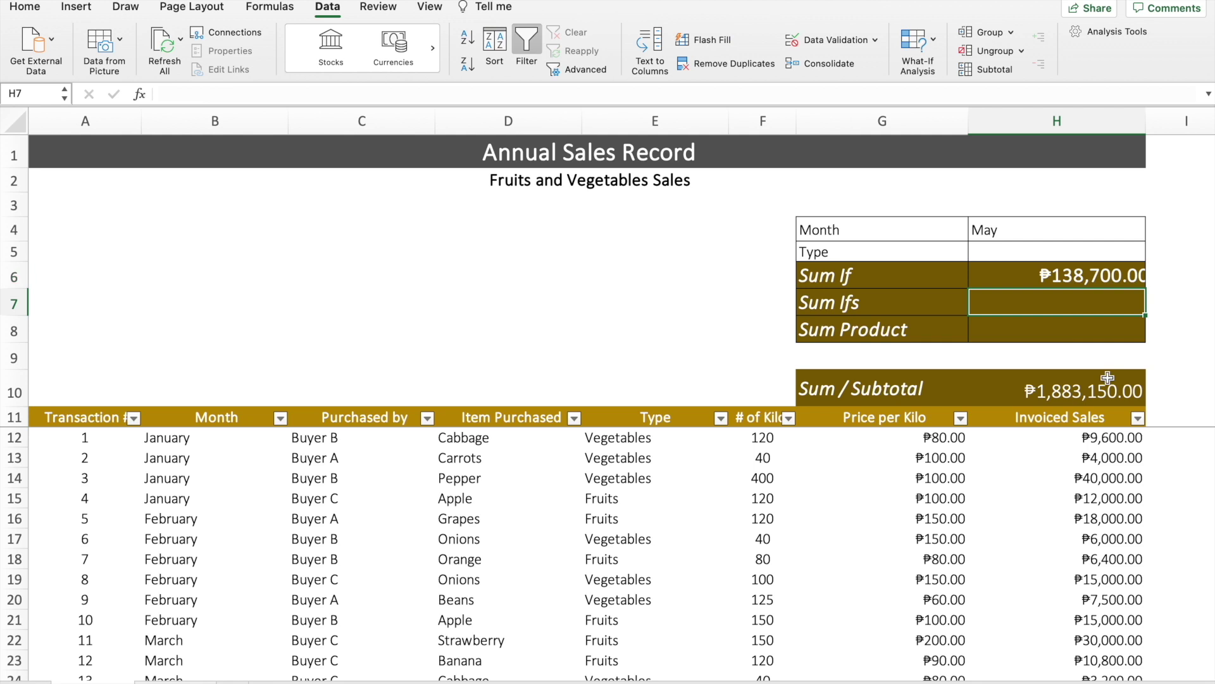
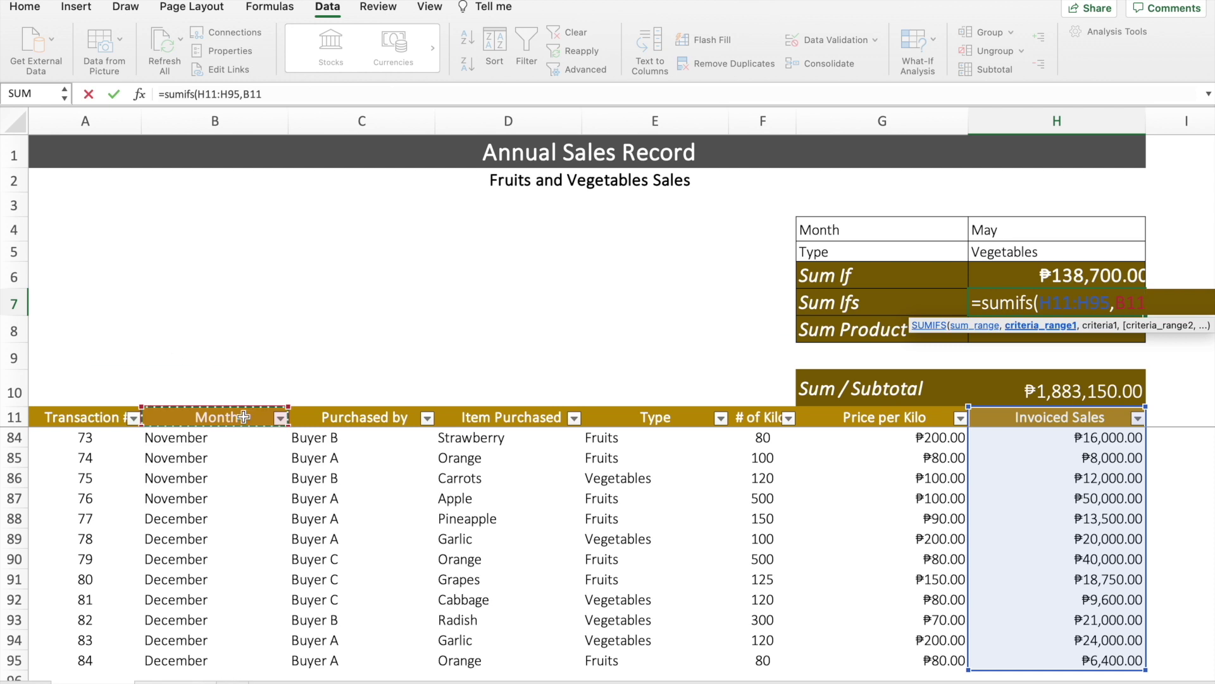
key("ctrl+shift+Down")
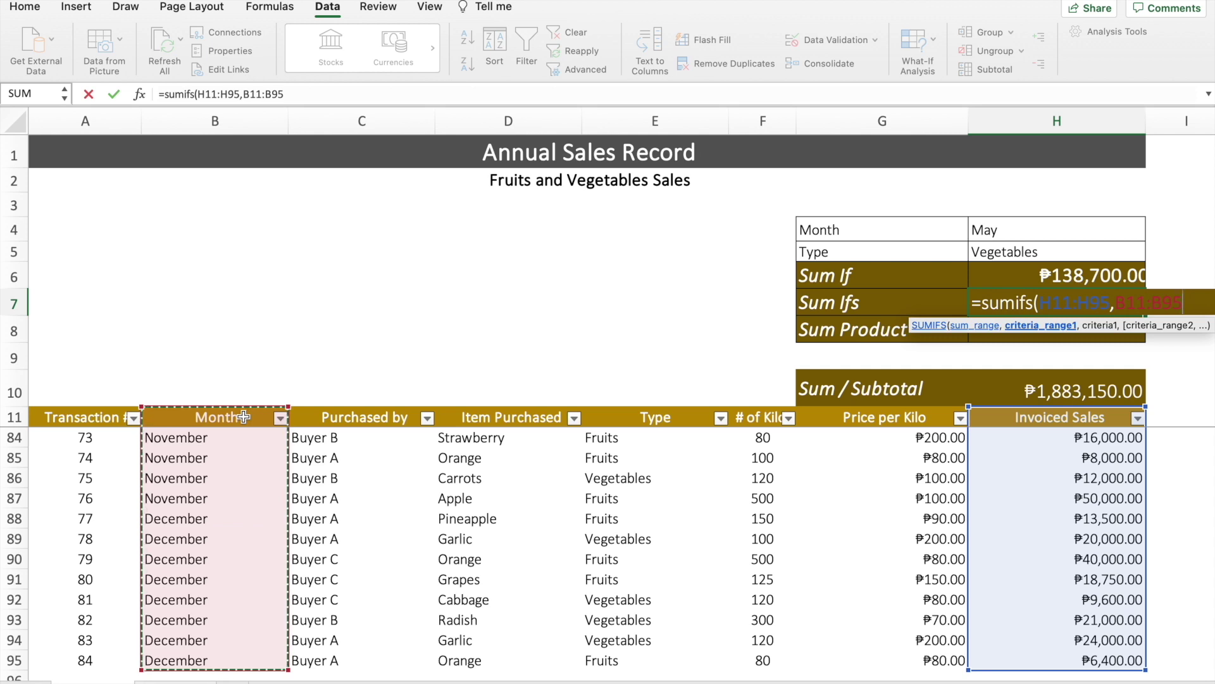
type(",")
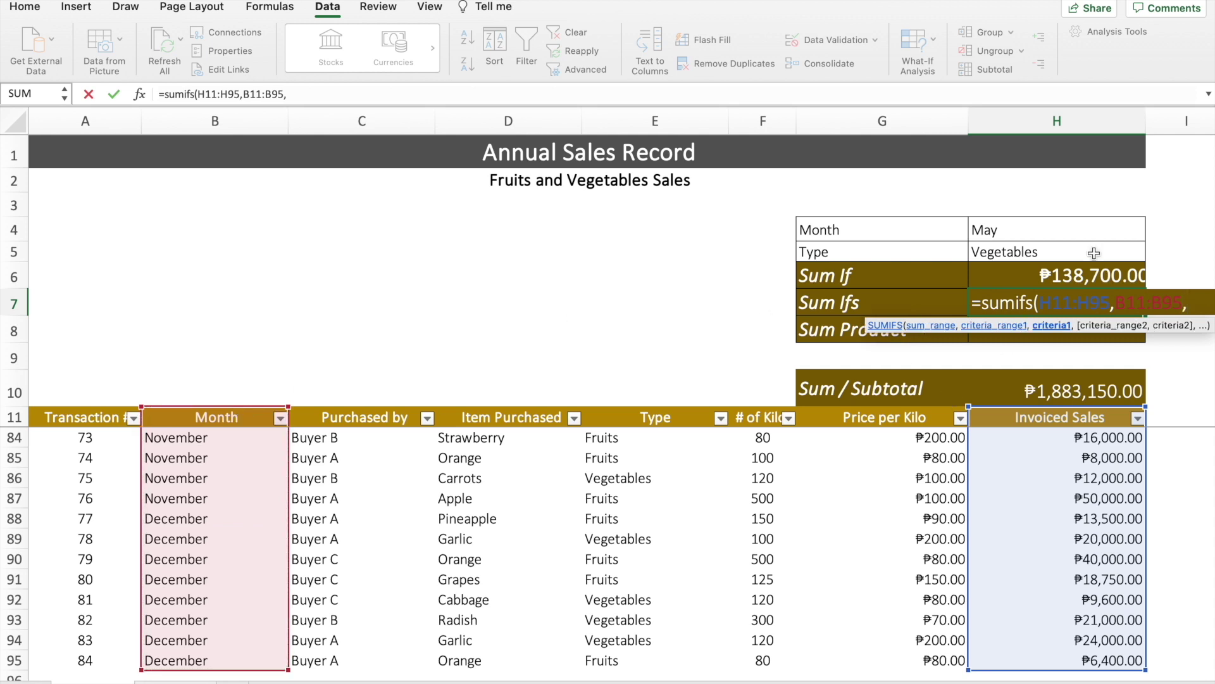
left_click(1018, 229)
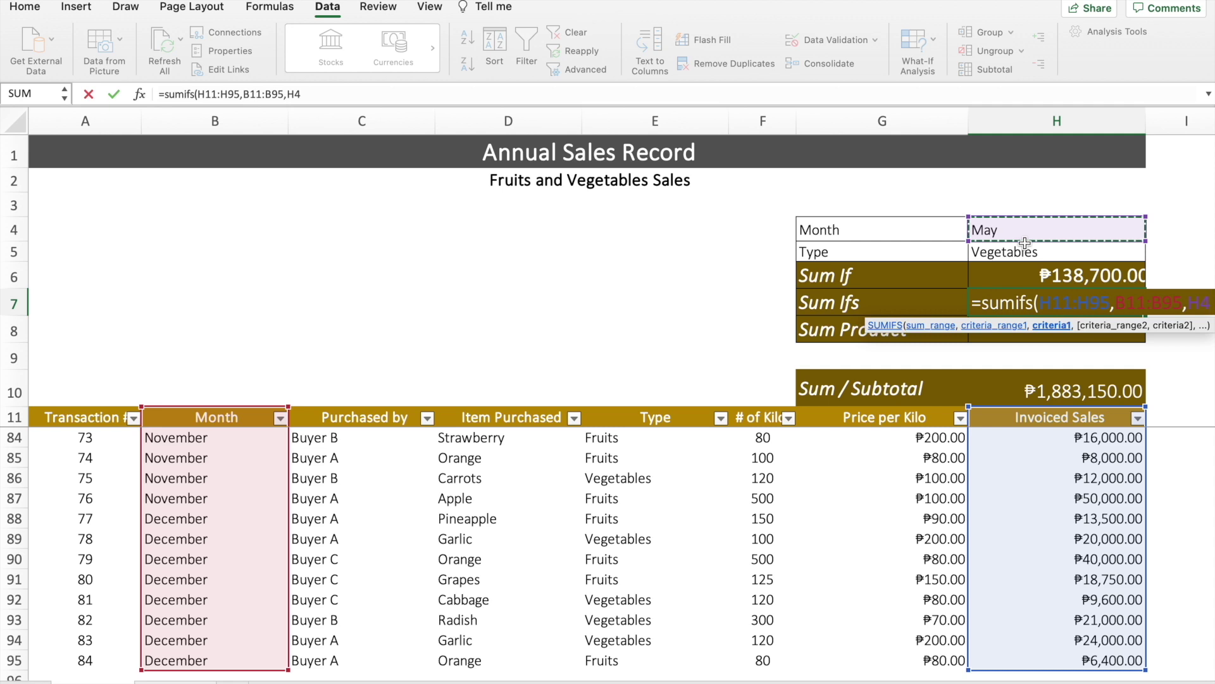
type(",")
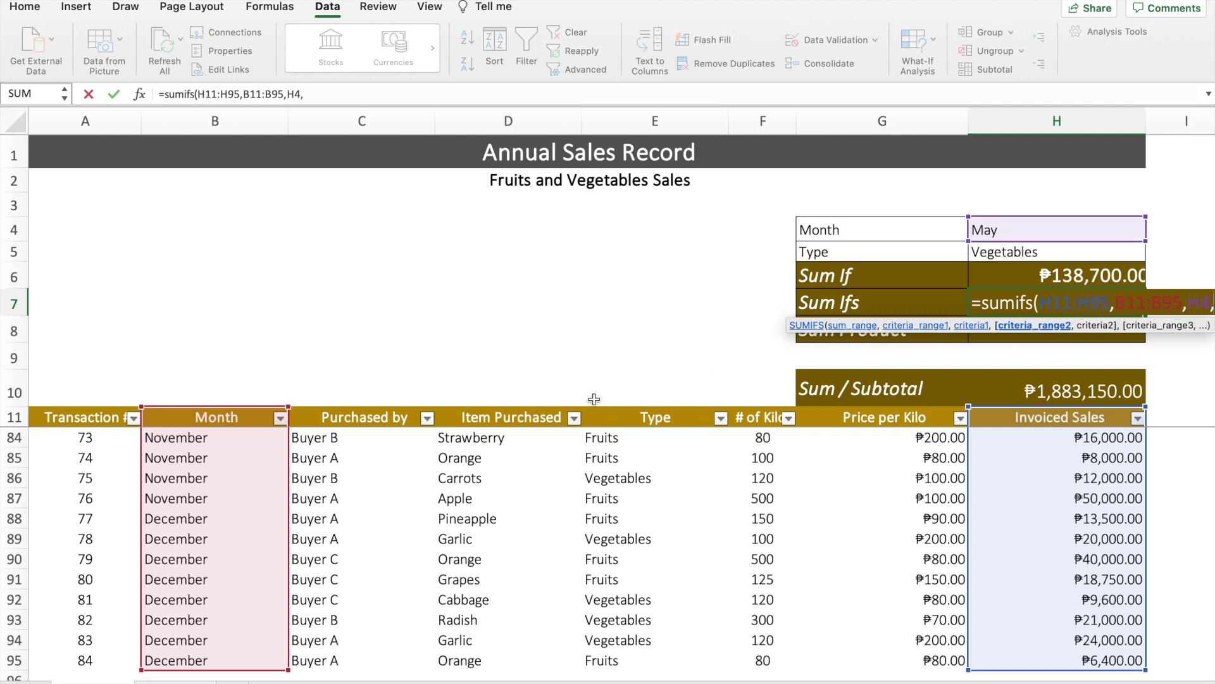
Add the Type range E11:E95 with criterion H5 to the SUMIFS formula in H7 and complete it
left_click(655, 418)
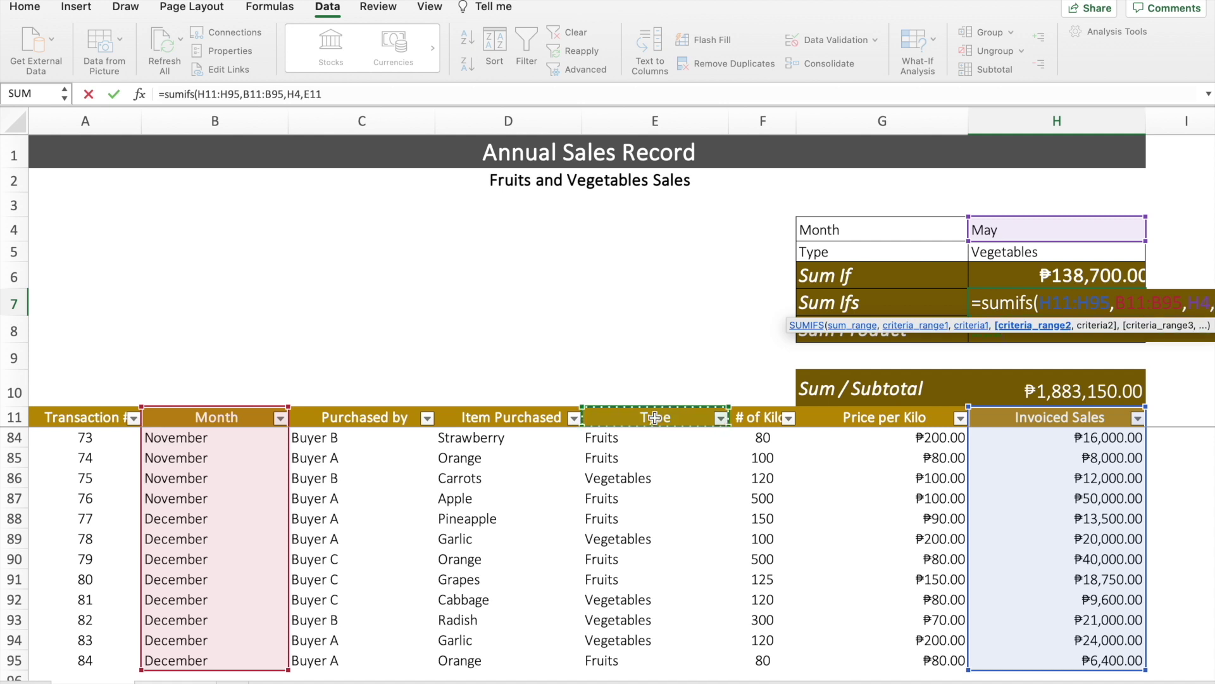
key("ctrl+shift+Down")
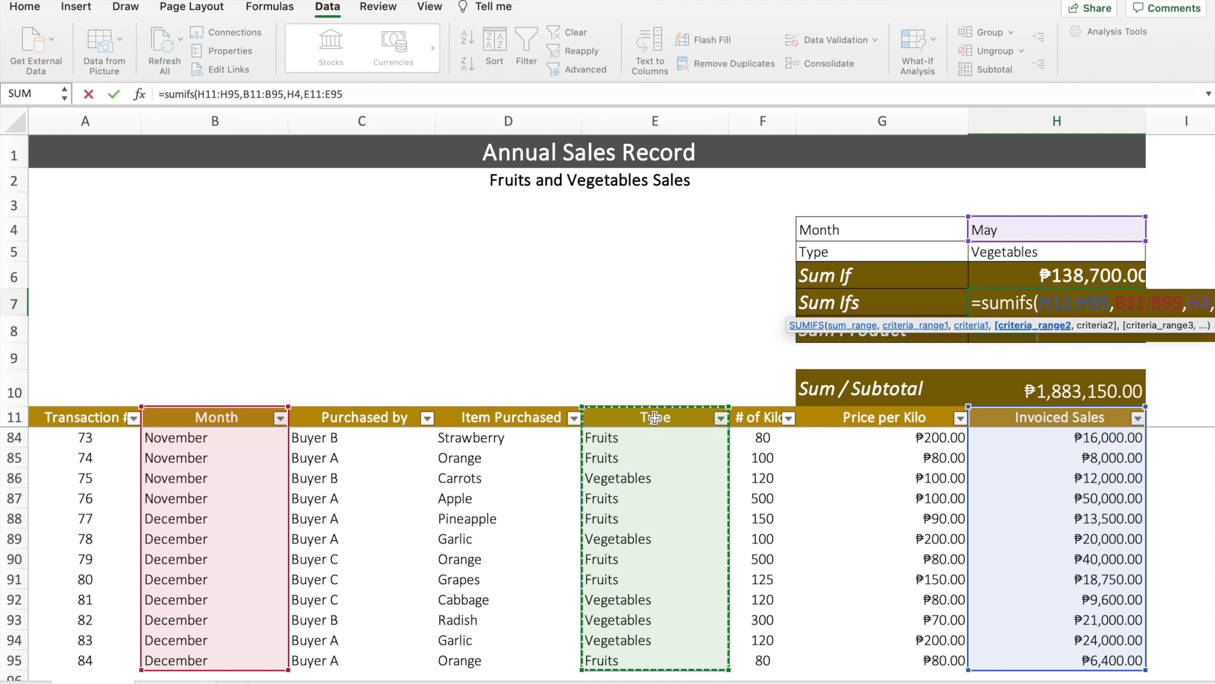
type(",")
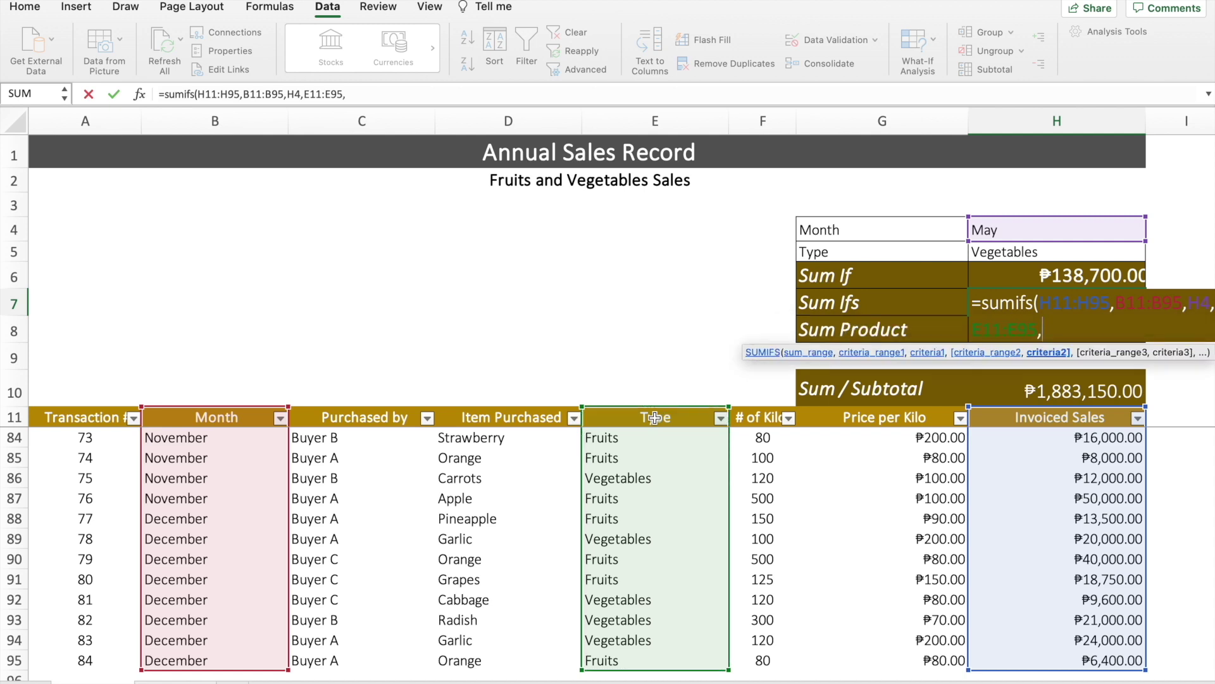
left_click(1062, 251)
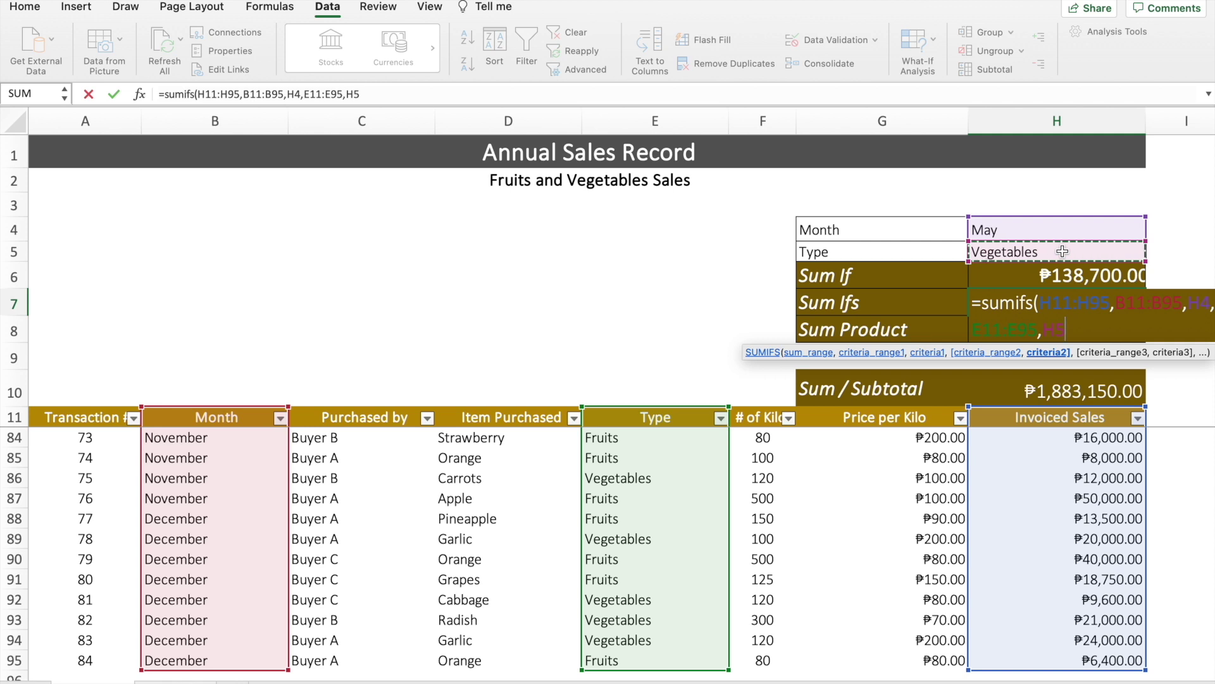
type(")")
key("Return")
key("Up")
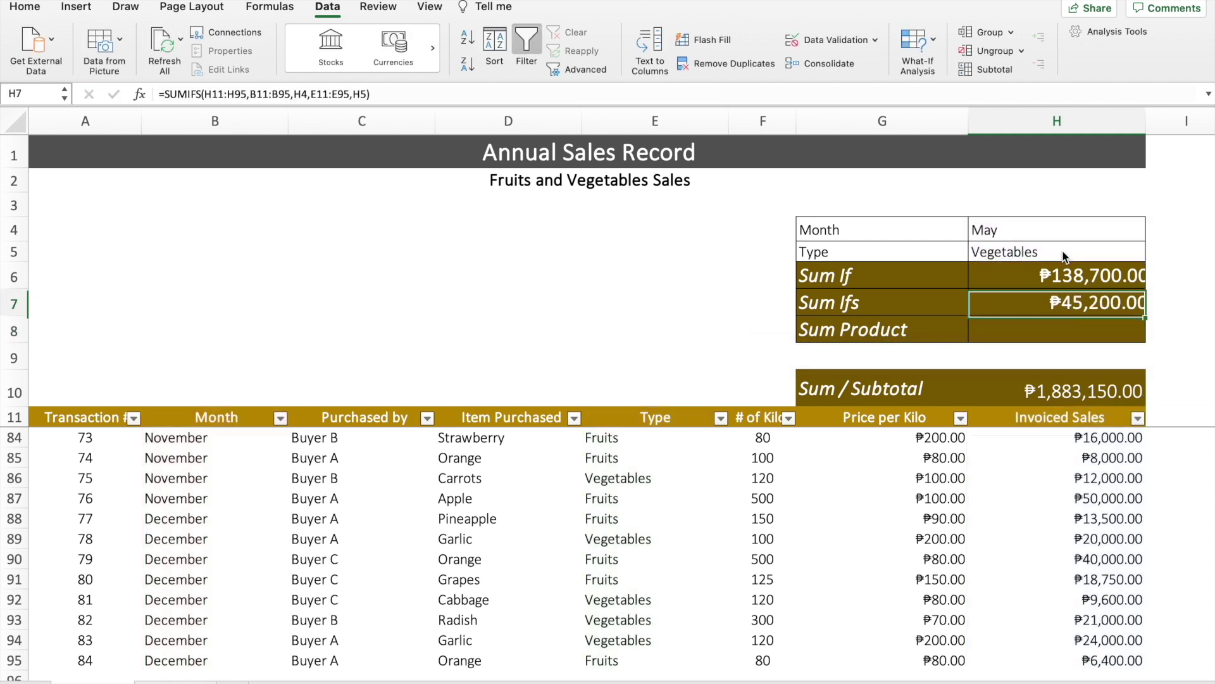
Filter the Month column to May and the Type column to Vegetables to check the SUMIFS total against the subtotal
left_click(280, 418)
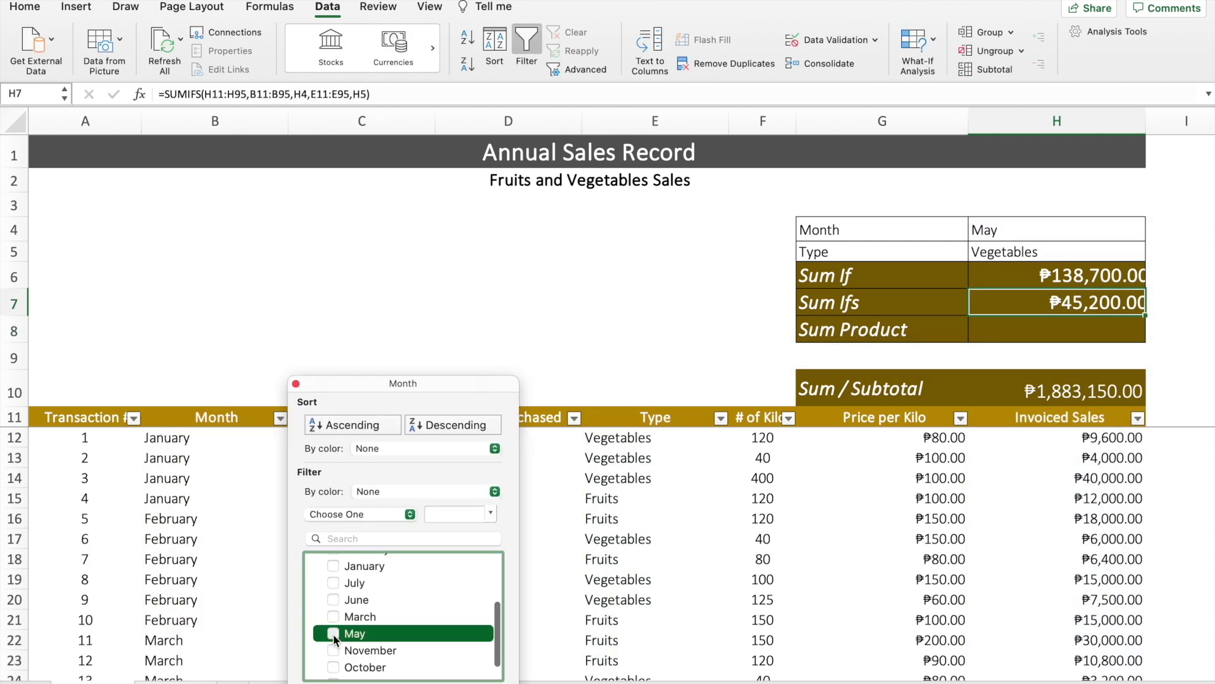
left_click(334, 634)
left_click(617, 583)
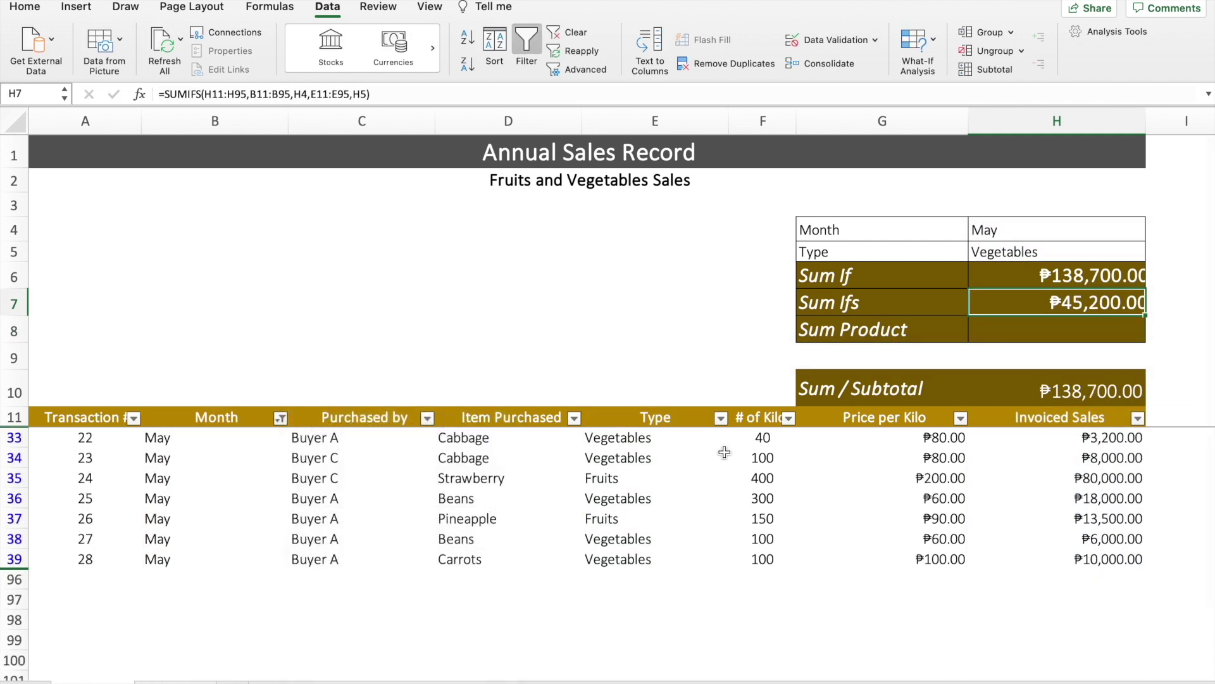
left_click(721, 419)
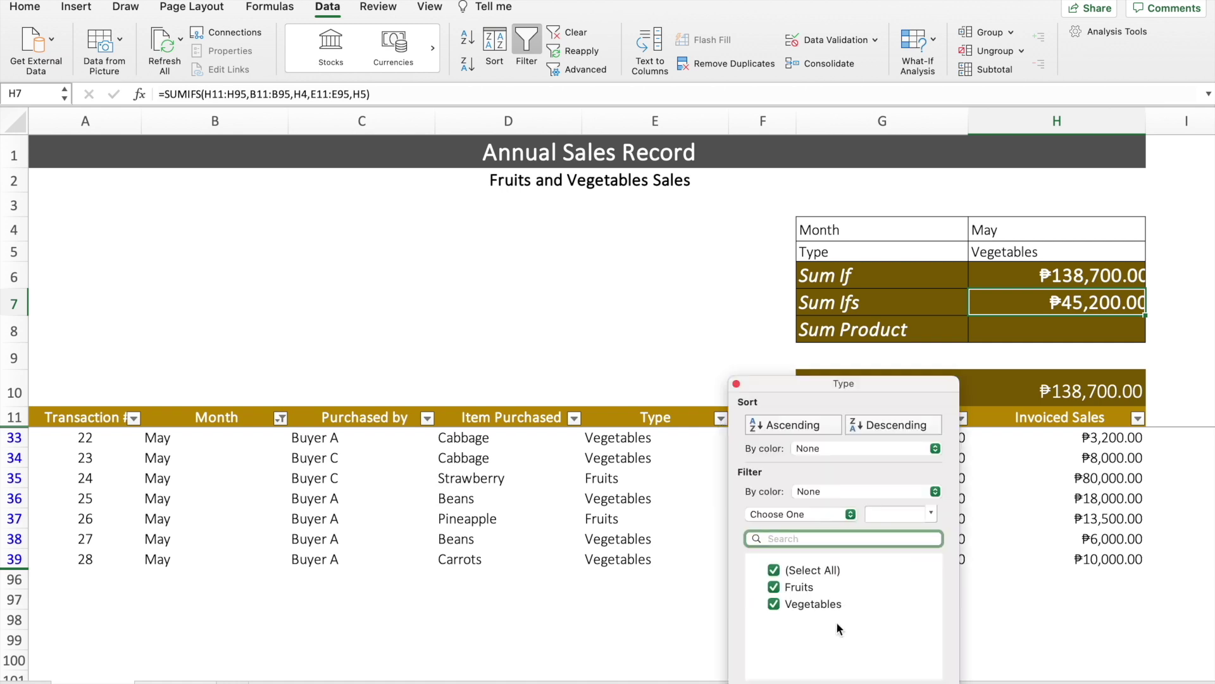
left_click(774, 588)
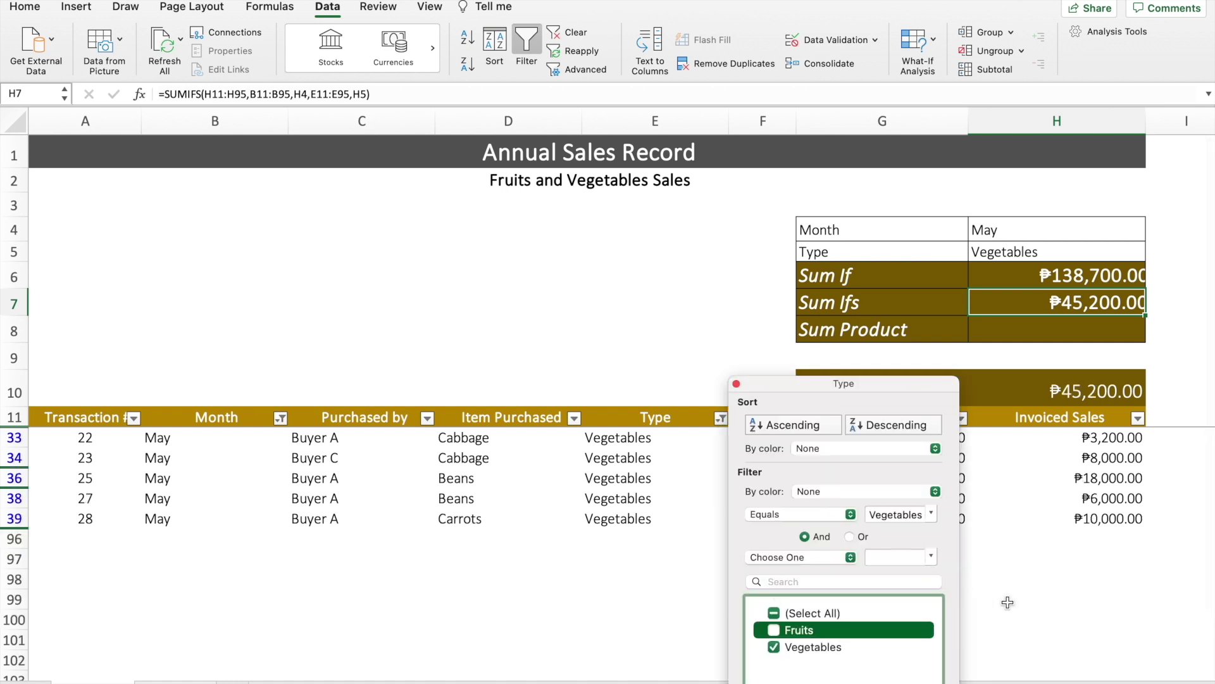
left_click(1038, 576)
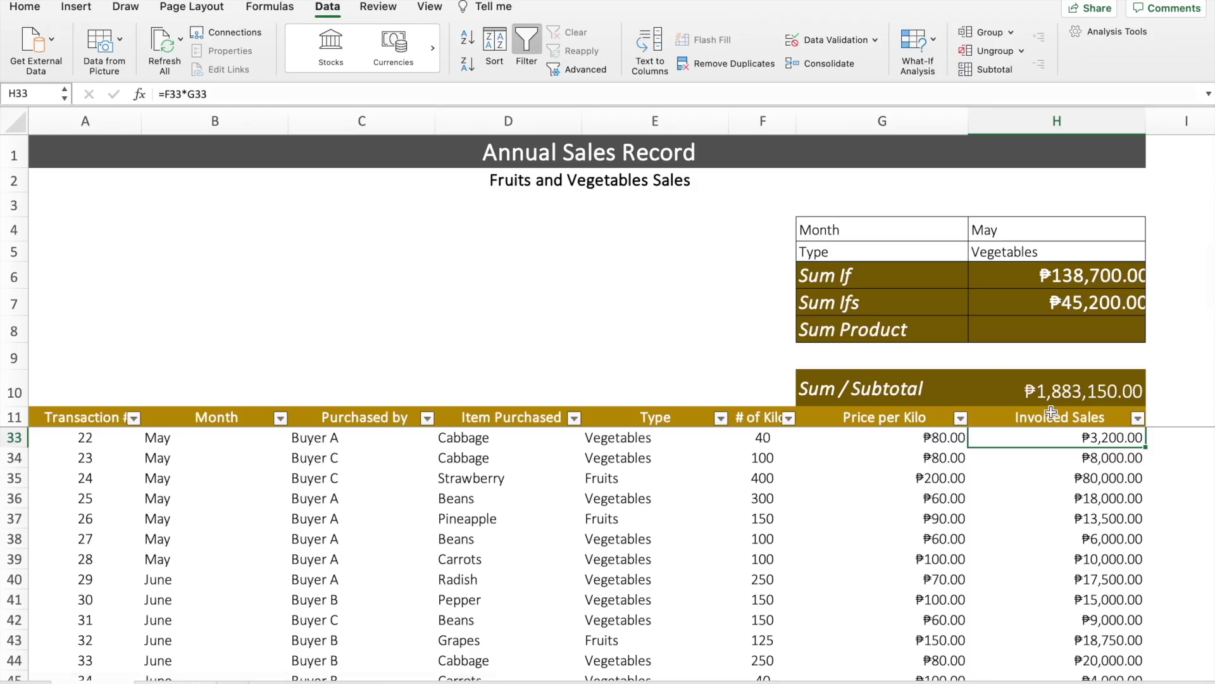
Examine the Invoiced Sales and Sum / Subtotal formulas and the # of Kilos and Price per Kilo columns
key("Down")
key("Down")
key("Up")
key("Up")
key("Up")
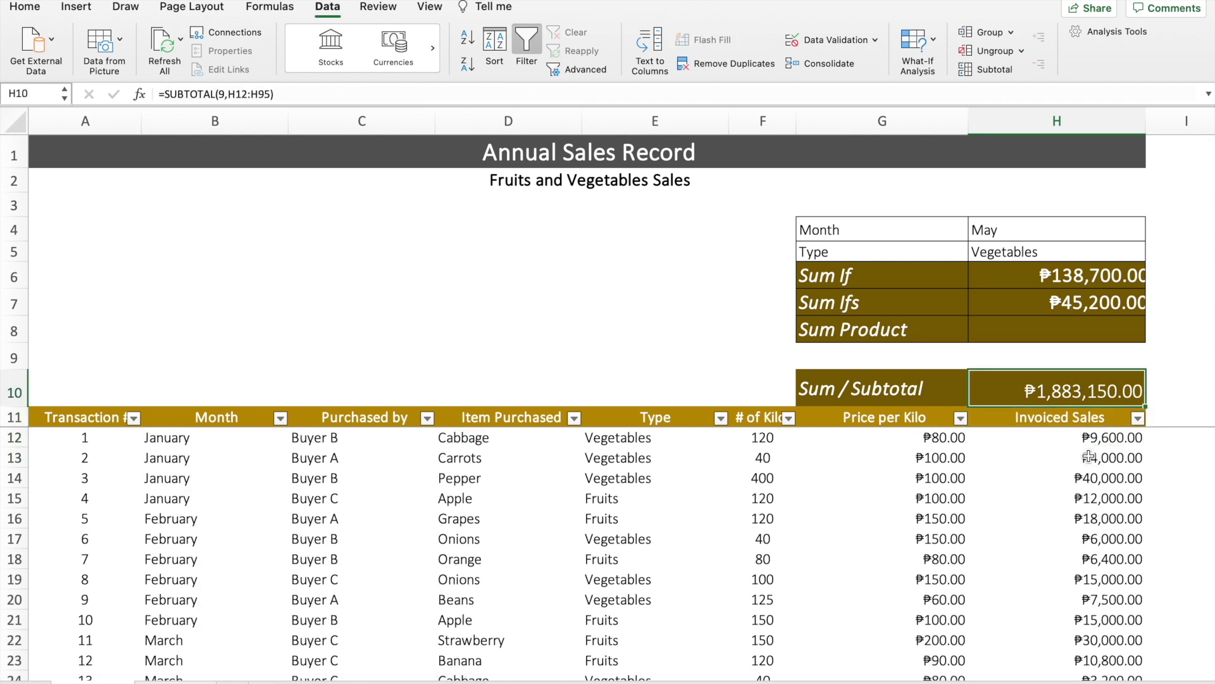
key("Down")
key("Down")
scroll(1089, 457, "down", 2)
scroll(1088, 457, "up", 2)
key("Down")
key("Up")
key("Up")
key("Up")
key("Down")
key("Down")
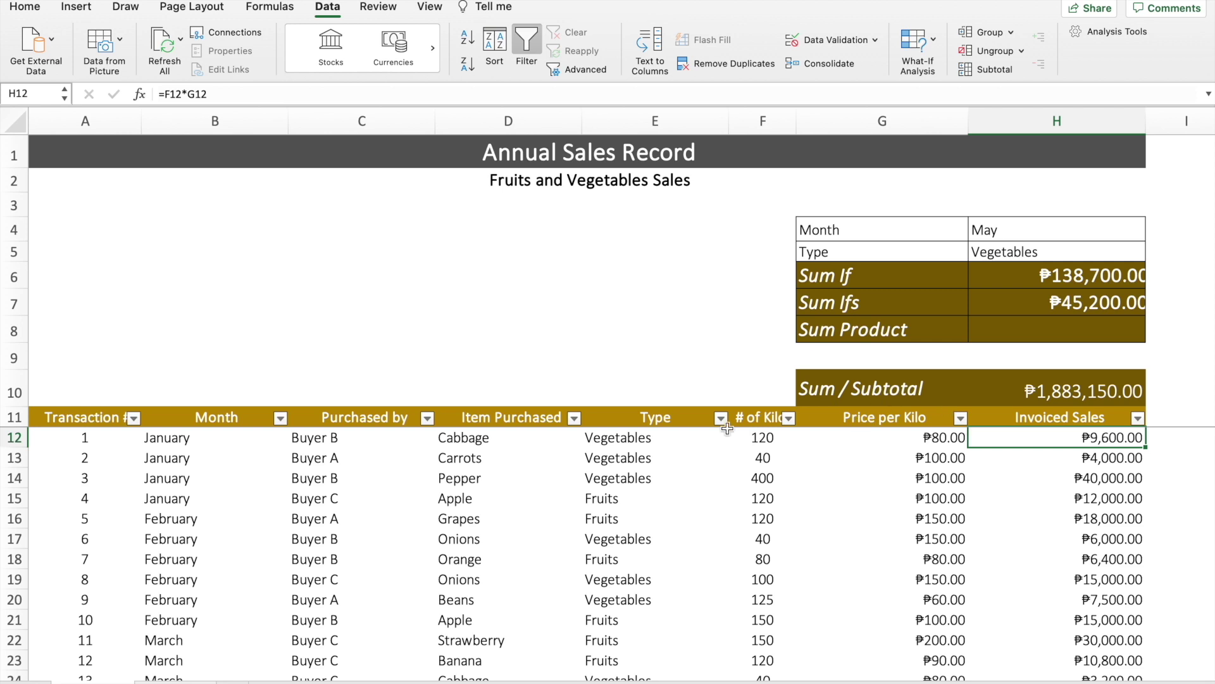
left_click(749, 422)
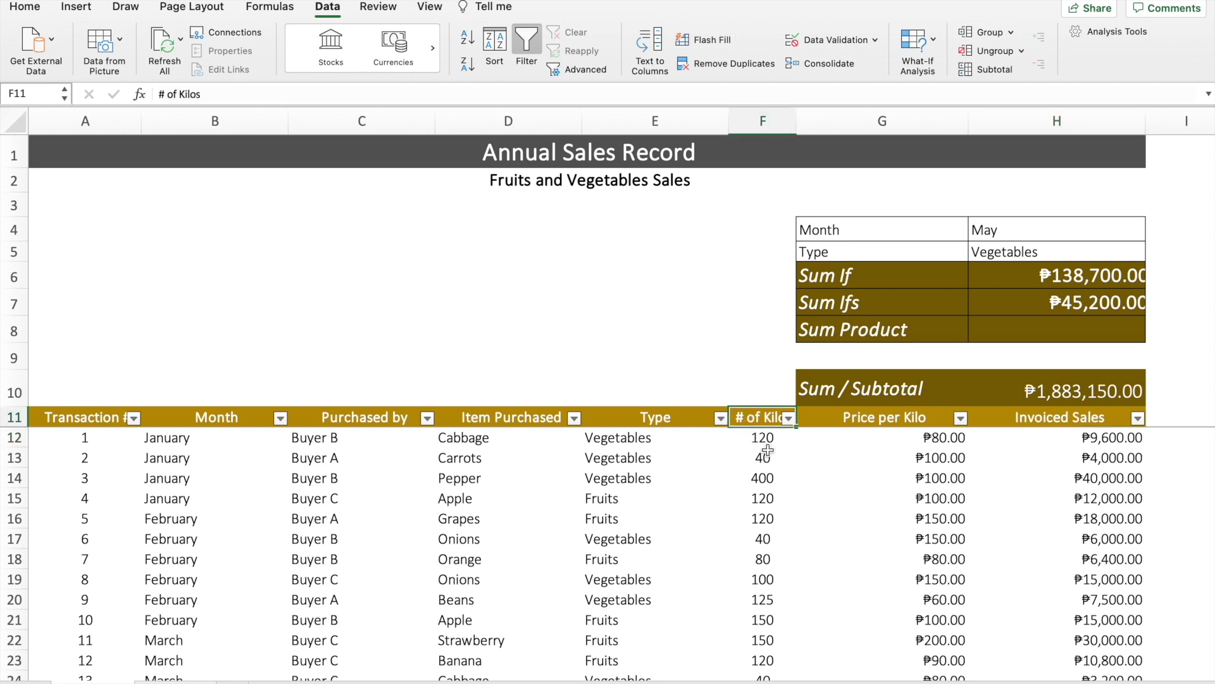
key("Right")
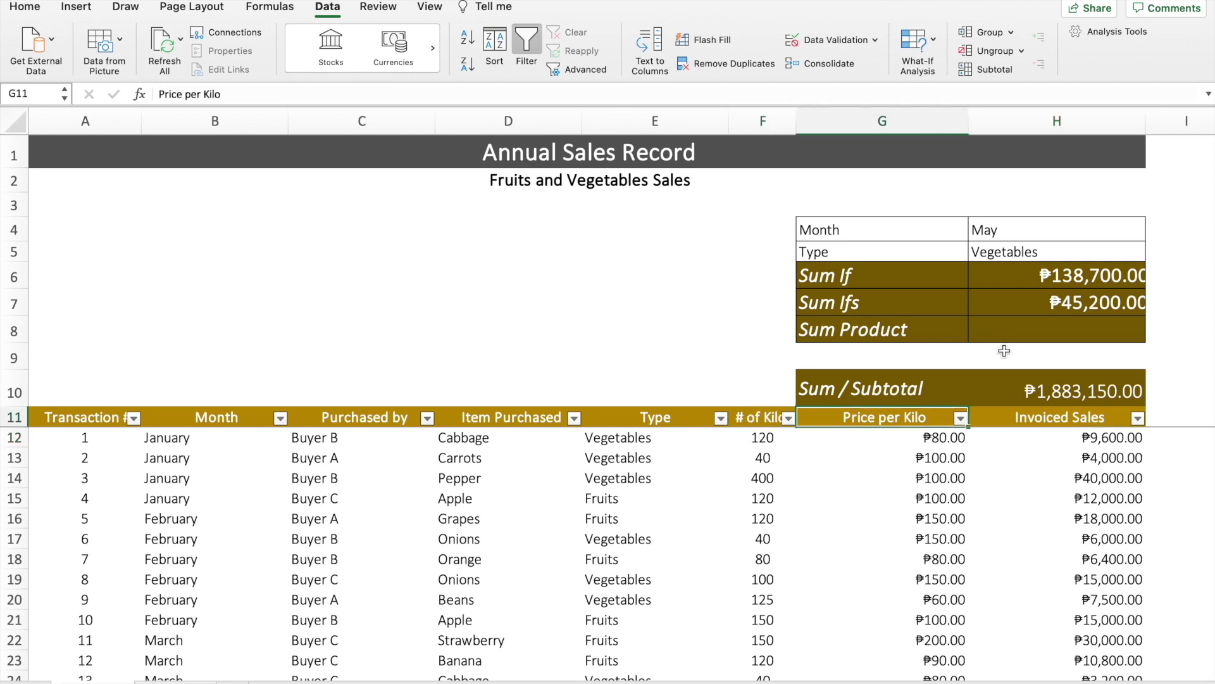
Enter a SUMPRODUCT formula in H8 that multiplies the # of Kilos range F12:F95 by the Price per Kilo range G12:G95
left_click(1044, 336)
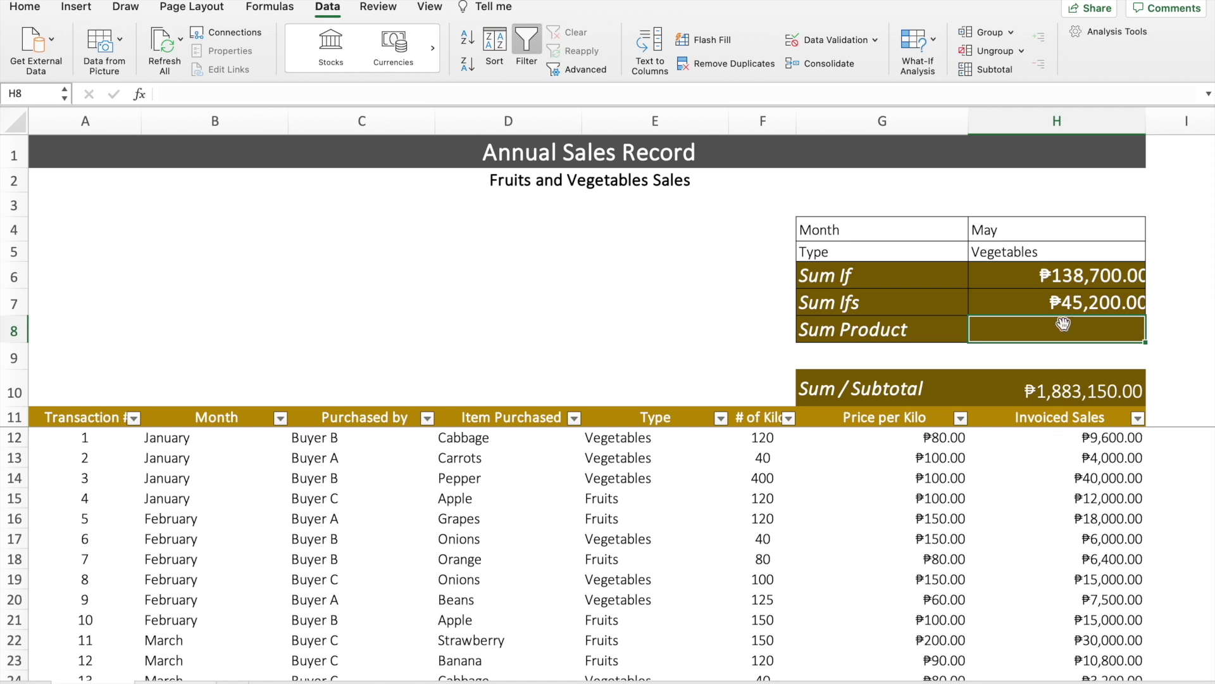
type("=")
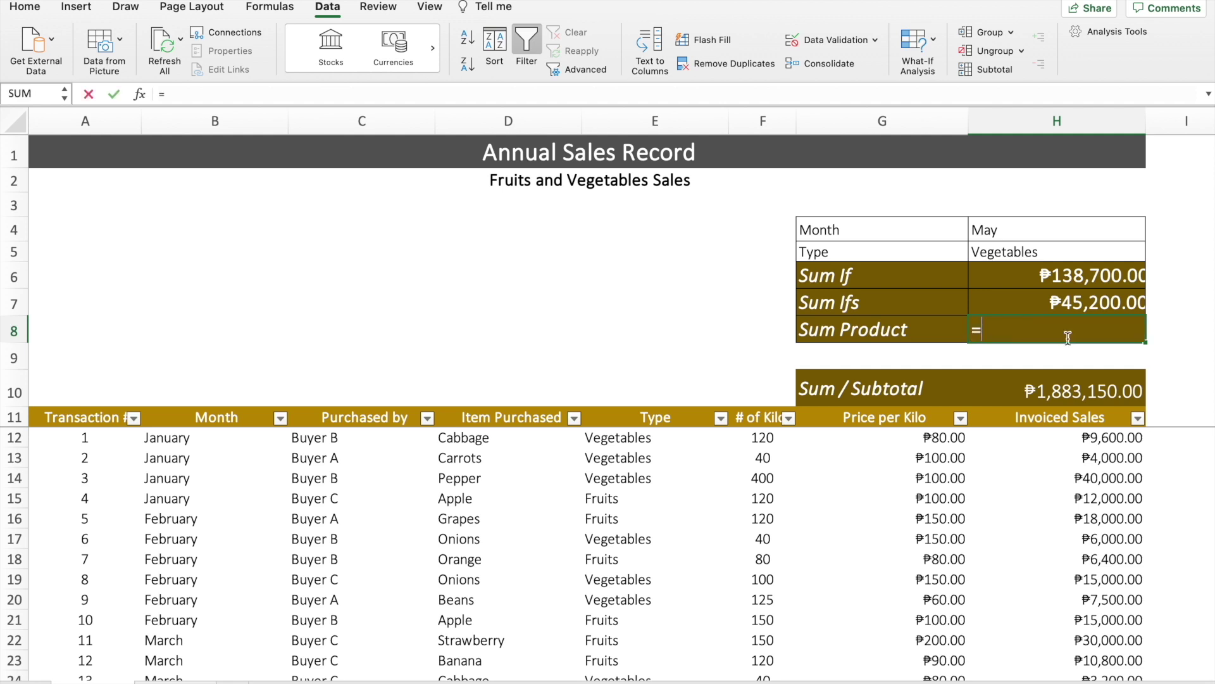
type("sumproduct(")
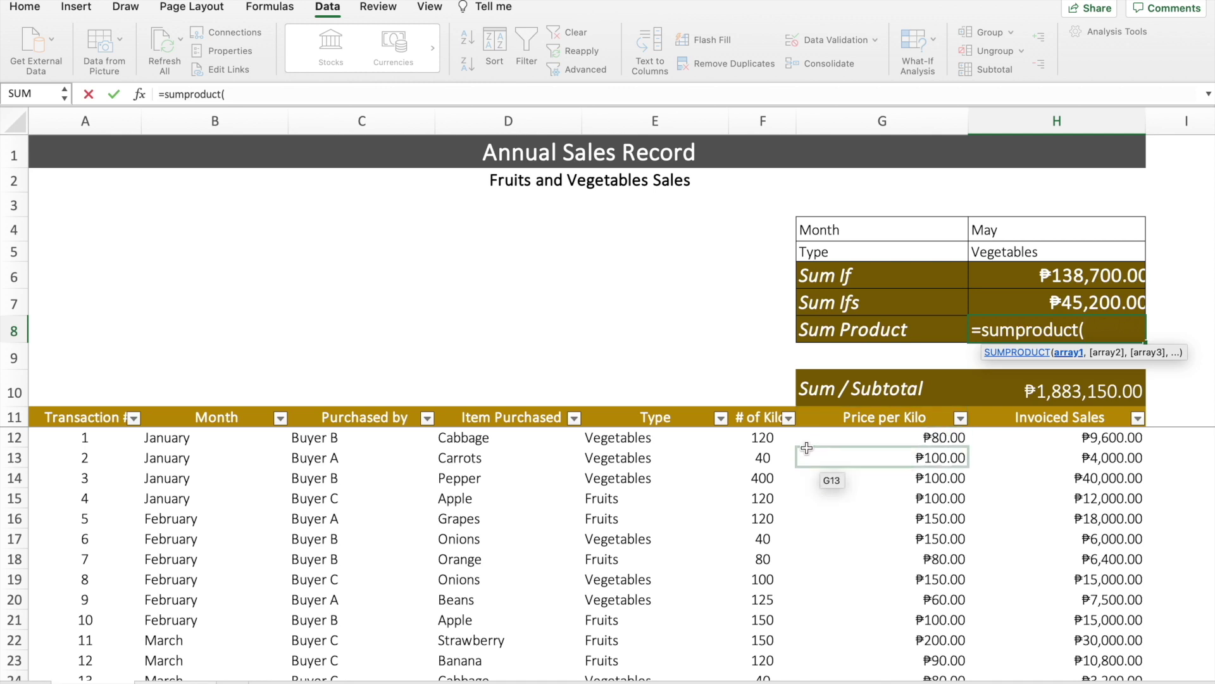
left_click(766, 436)
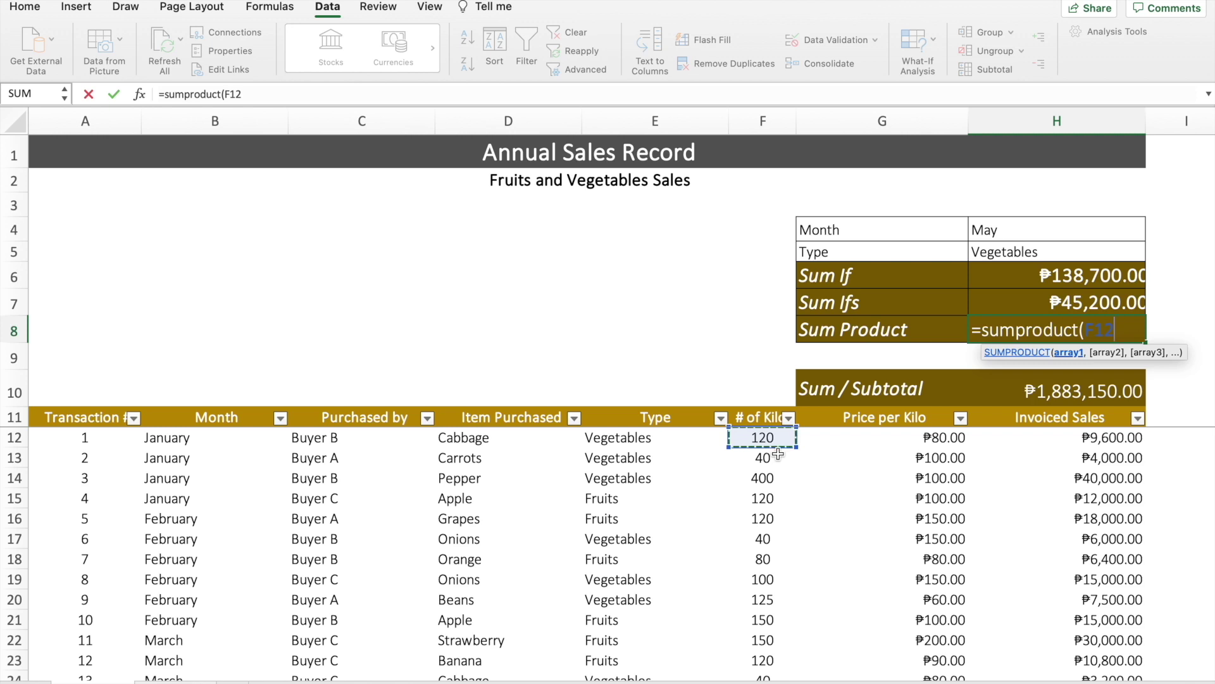
key("ctrl+shift+Down")
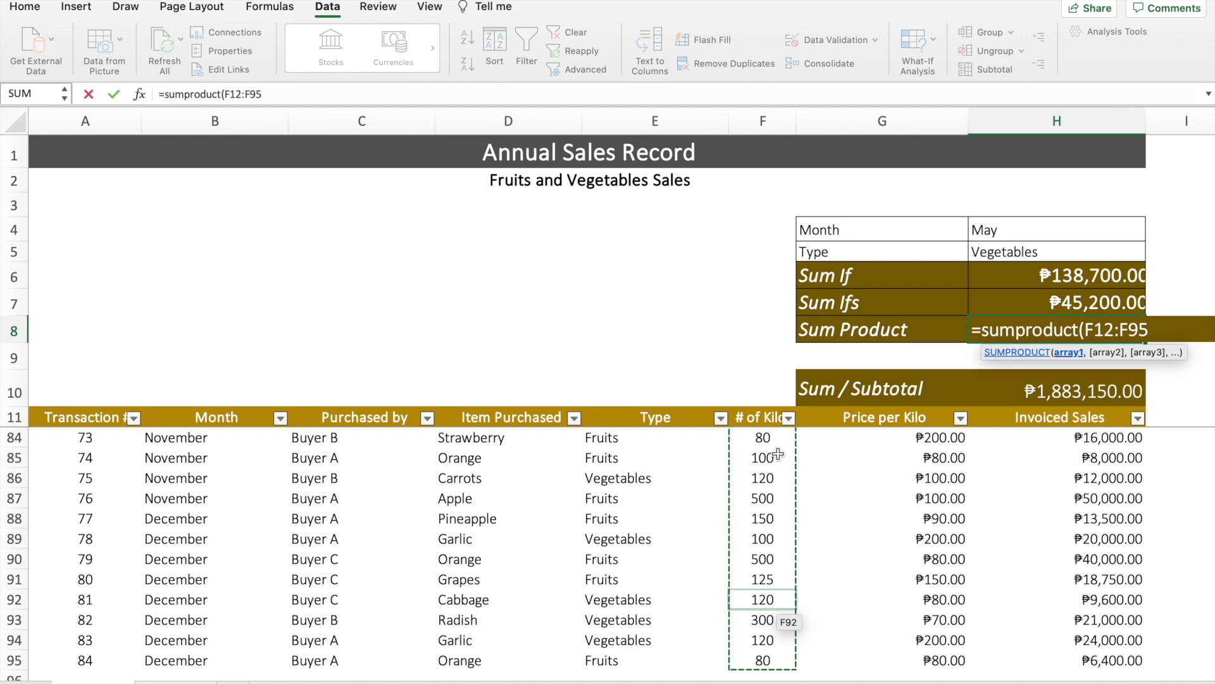
type(",")
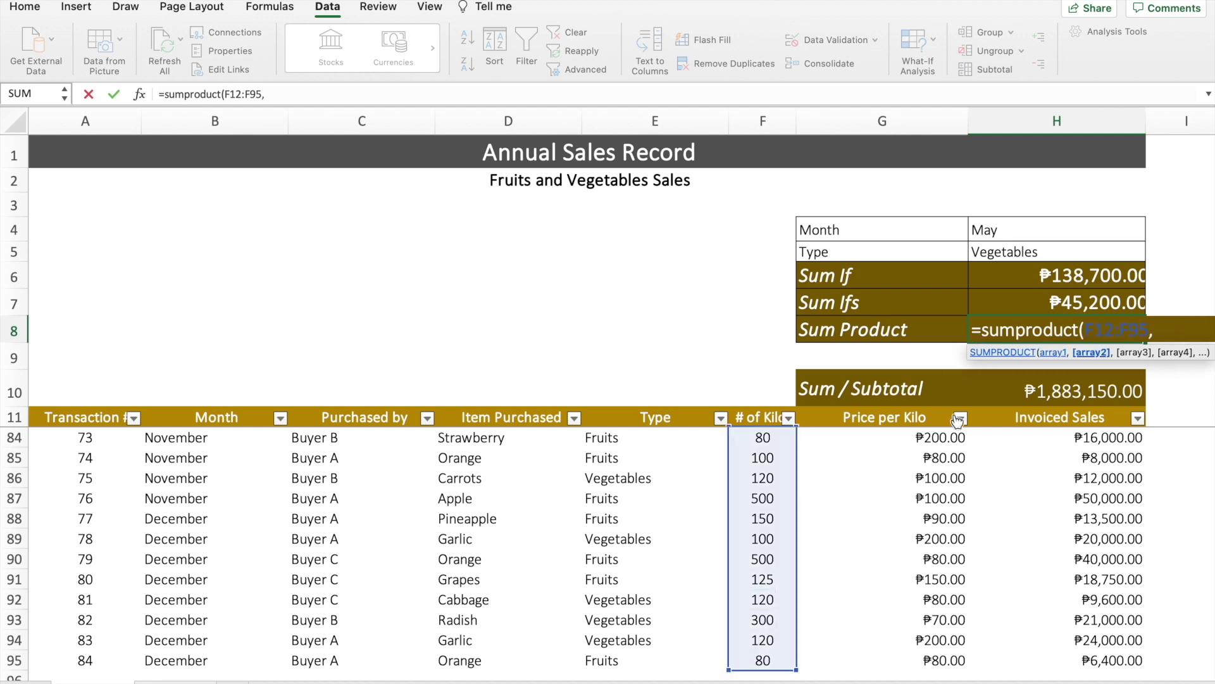
left_click(906, 419)
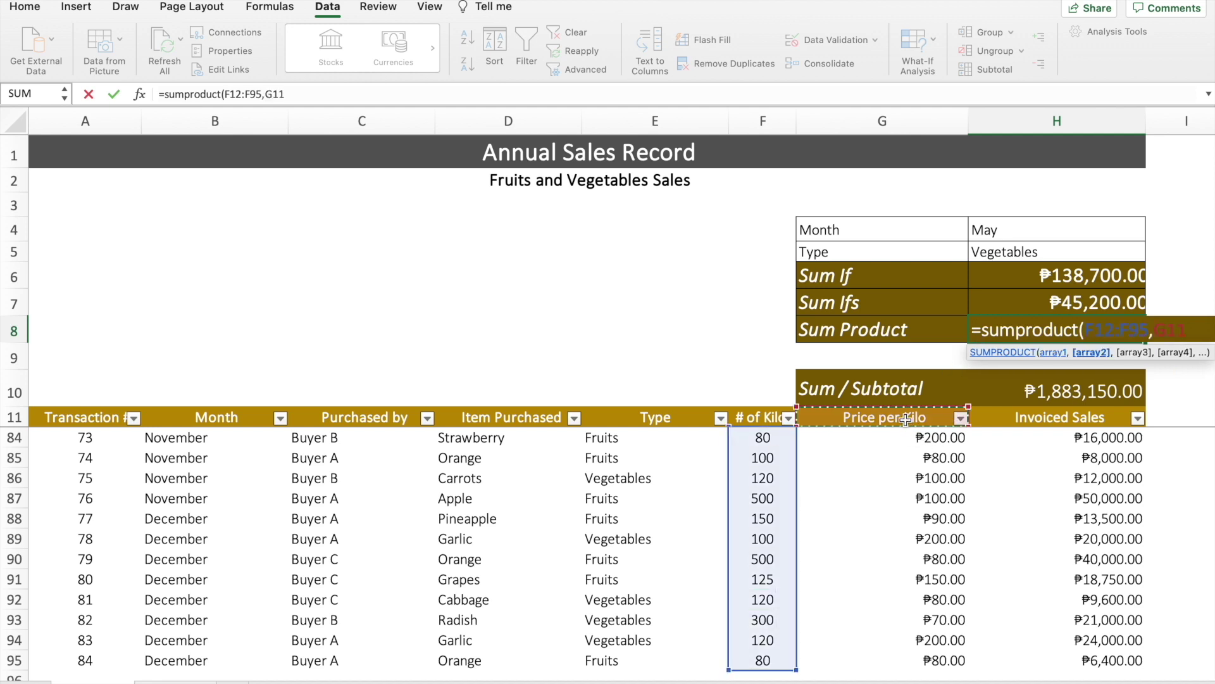
key("ctrl+shift+Down")
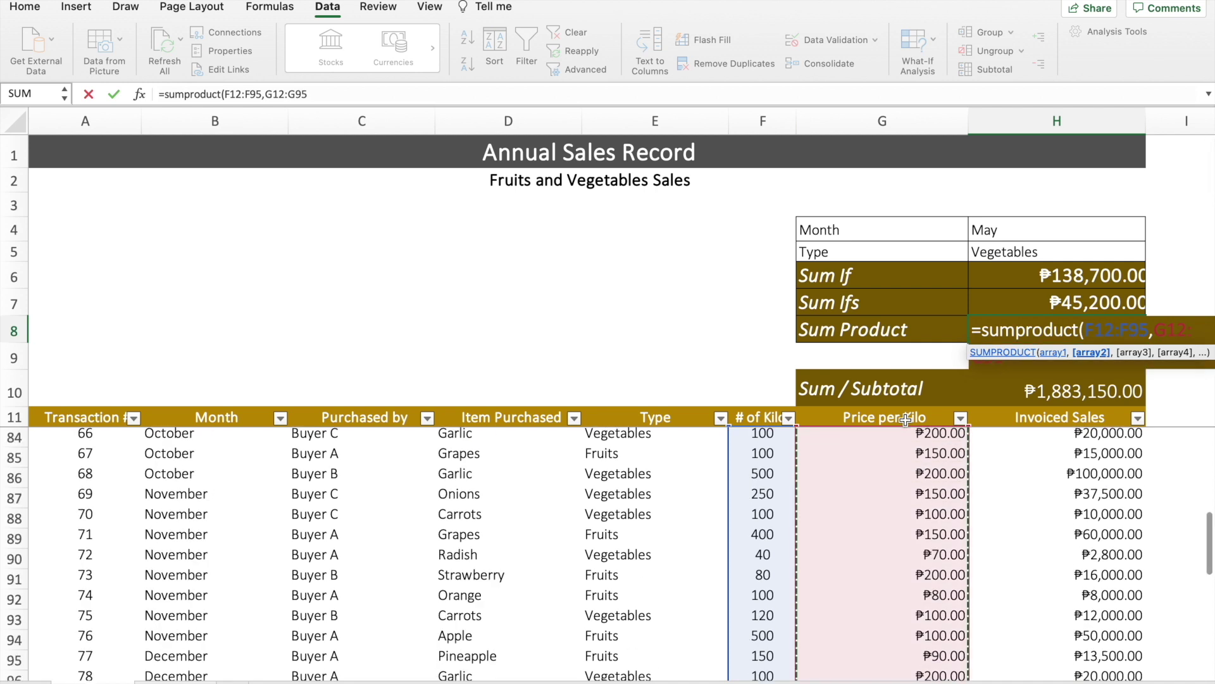
type(")")
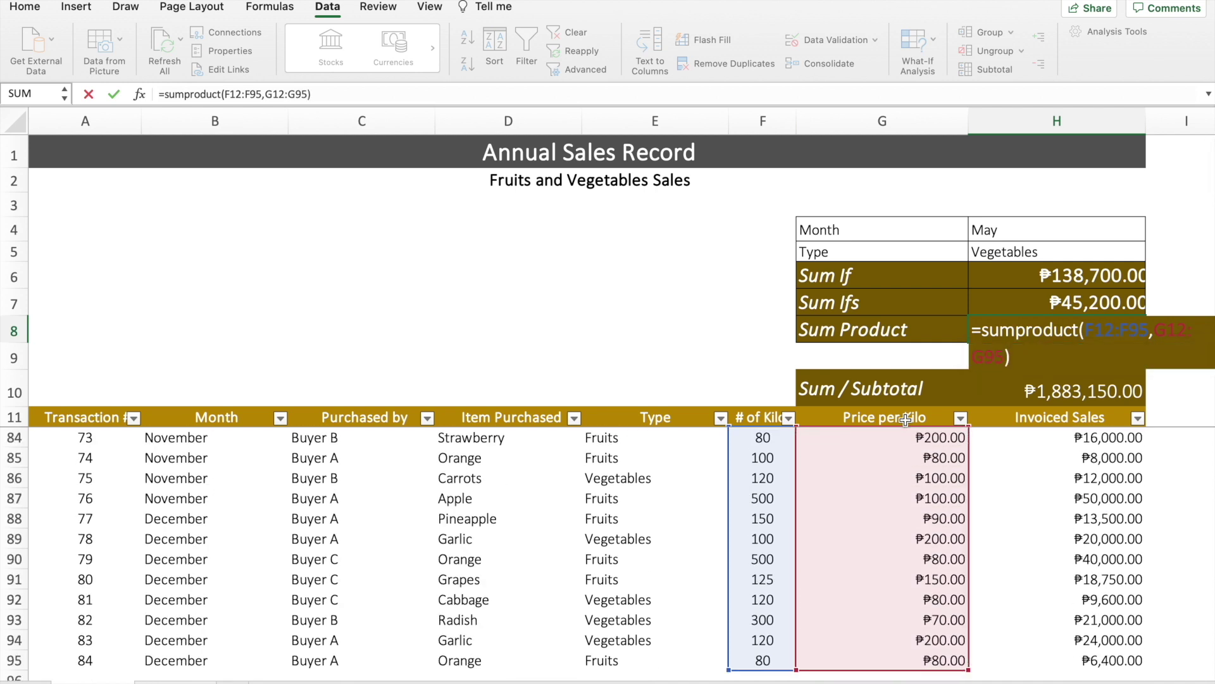
key("Return")
left_click(1112, 335)
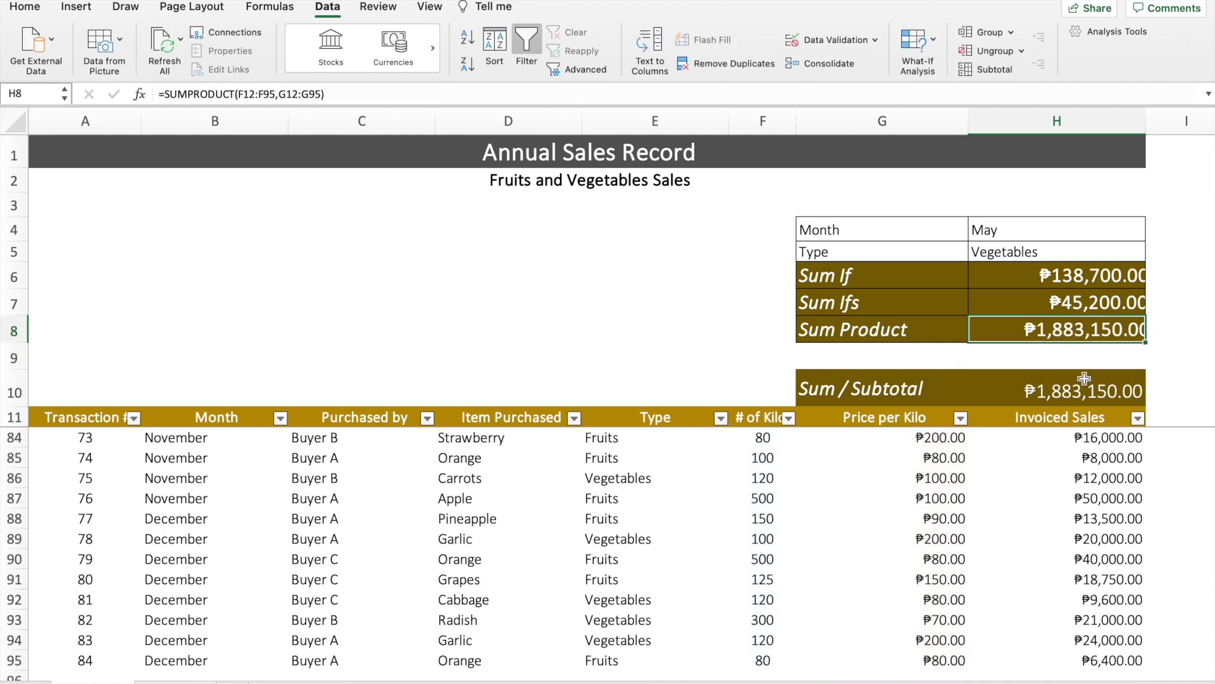